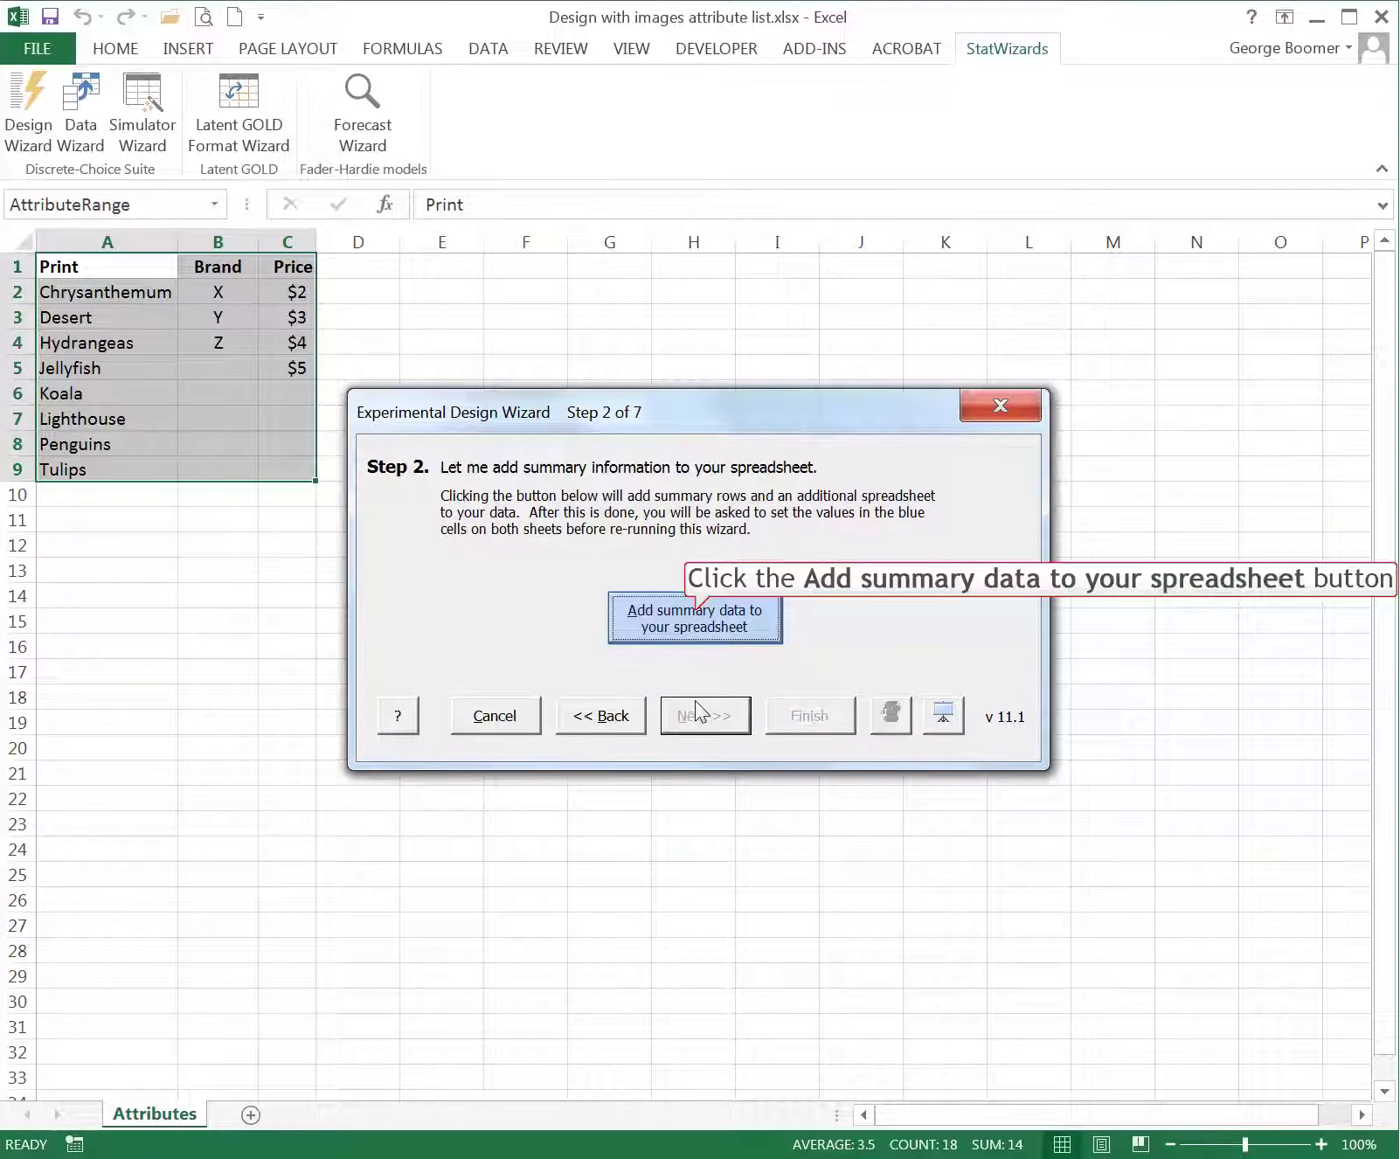
- Have the Experimental Design Wizard add the summary data to the spreadsheet, then set Include images to Yes
{"action": "left_click", "coordinate": [696, 623]}
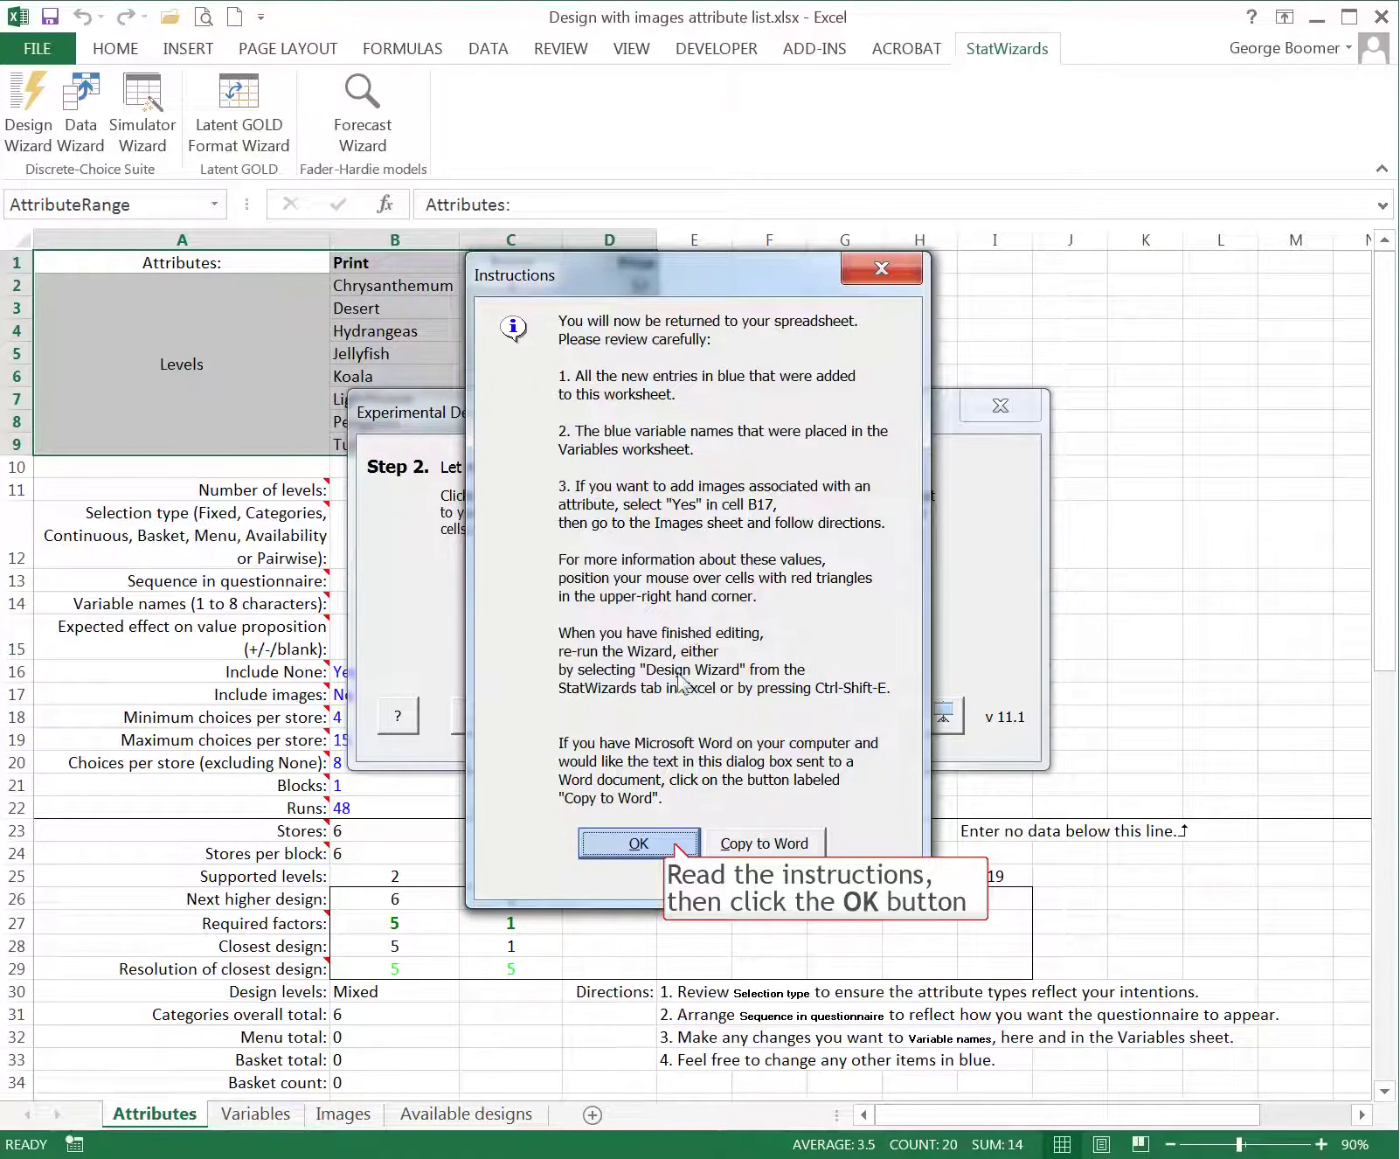
{"action": "left_click", "coordinate": [678, 844]}
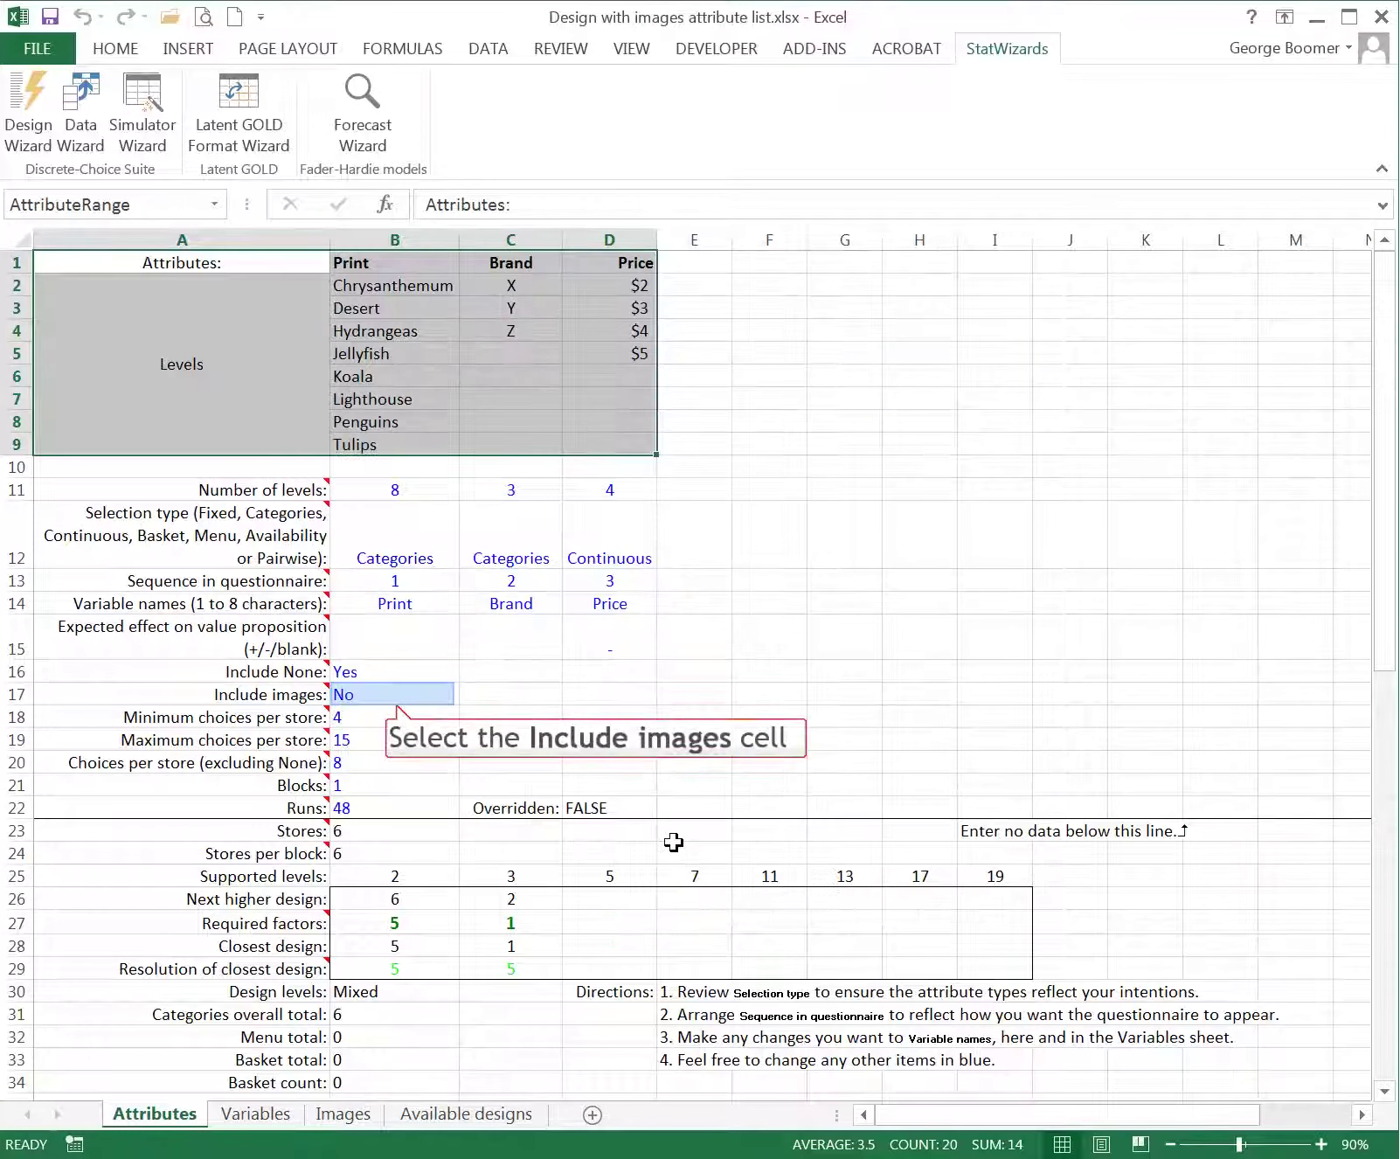
{"action": "left_click", "coordinate": [376, 695]}
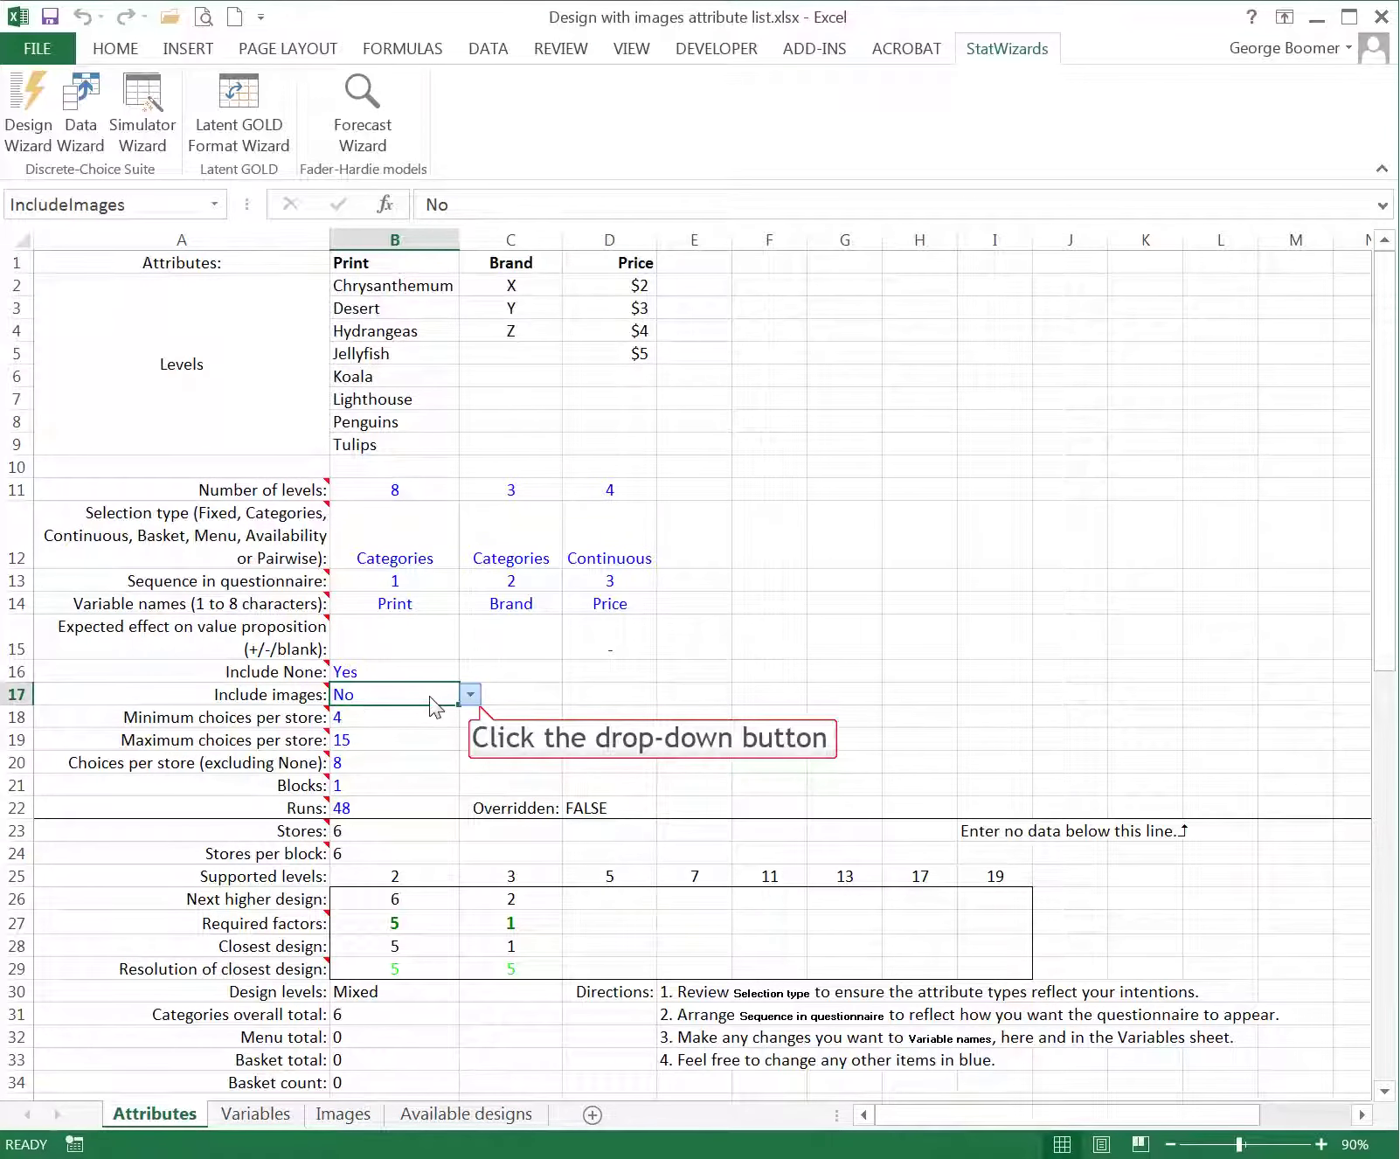
{"action": "left_click", "coordinate": [472, 696]}
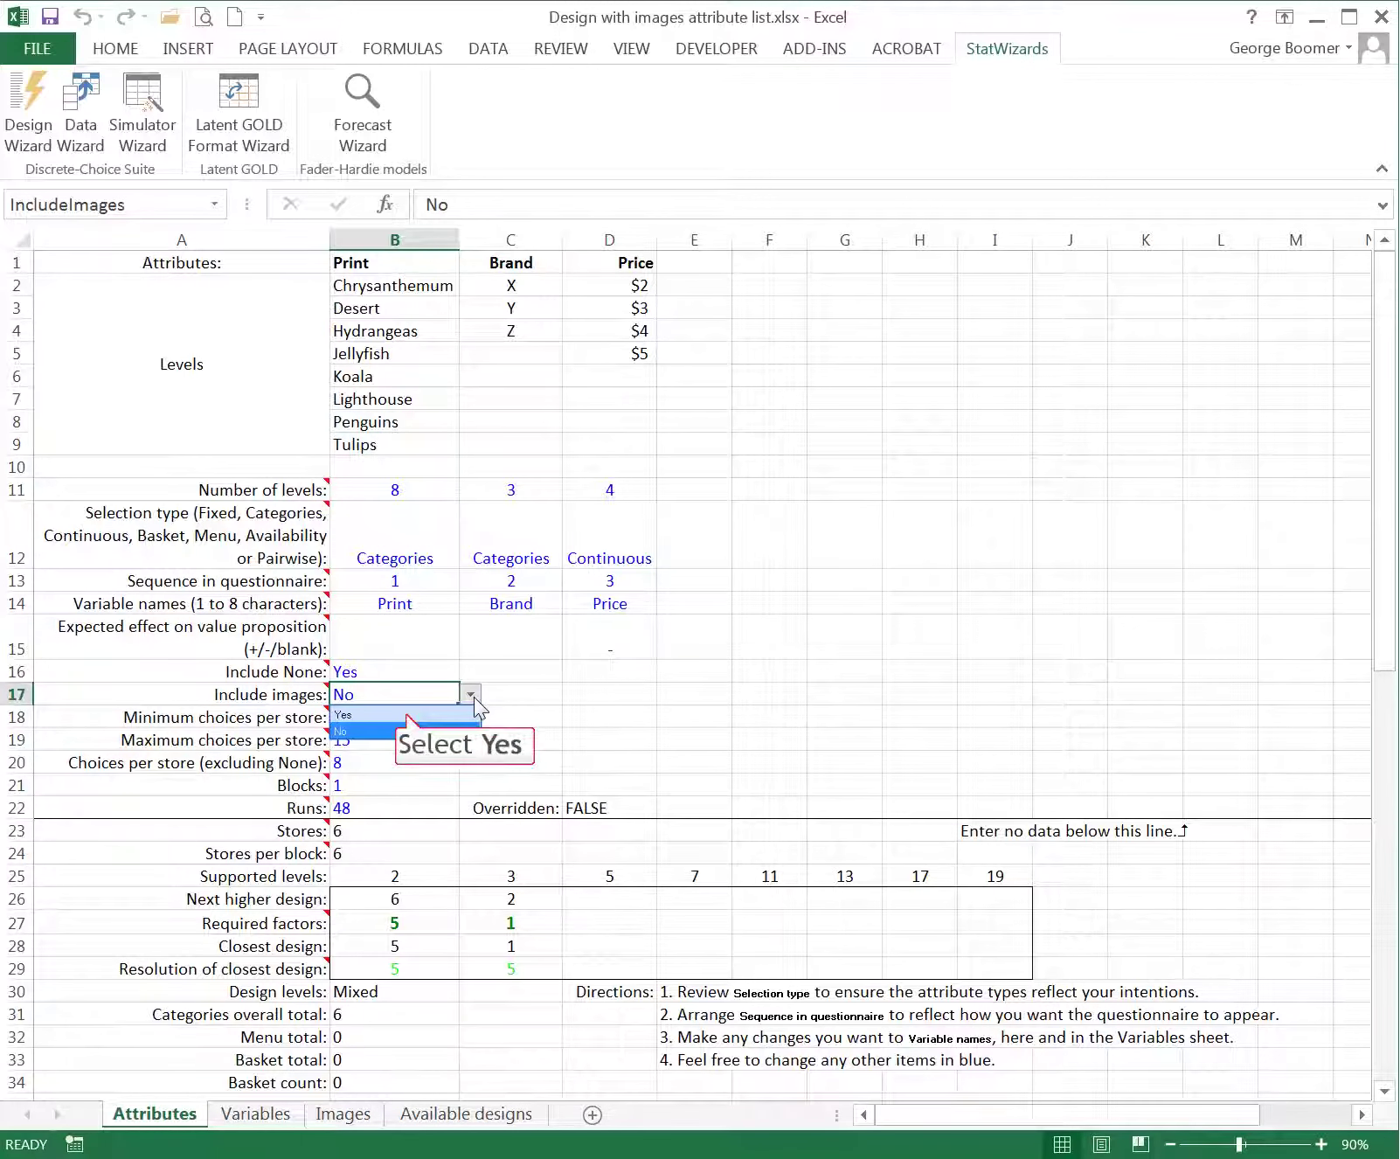
{"action": "left_click", "coordinate": [406, 715]}
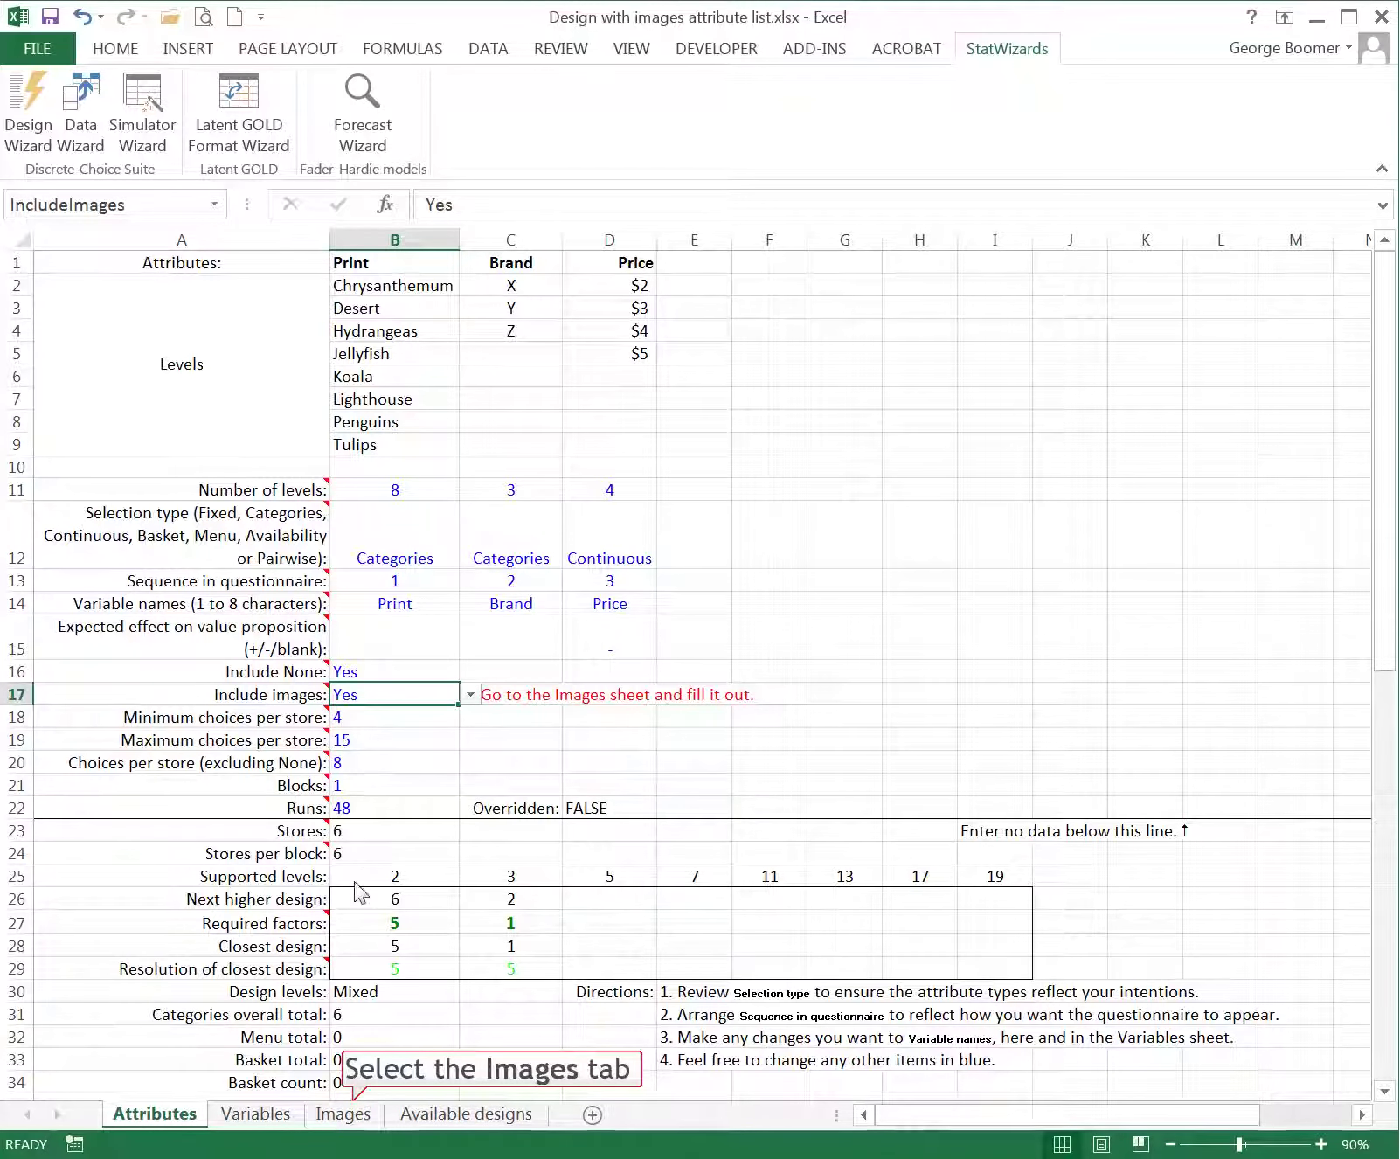
- On the Images sheet, choose Print as Attribute 1
{"action": "left_click", "coordinate": [348, 1116]}
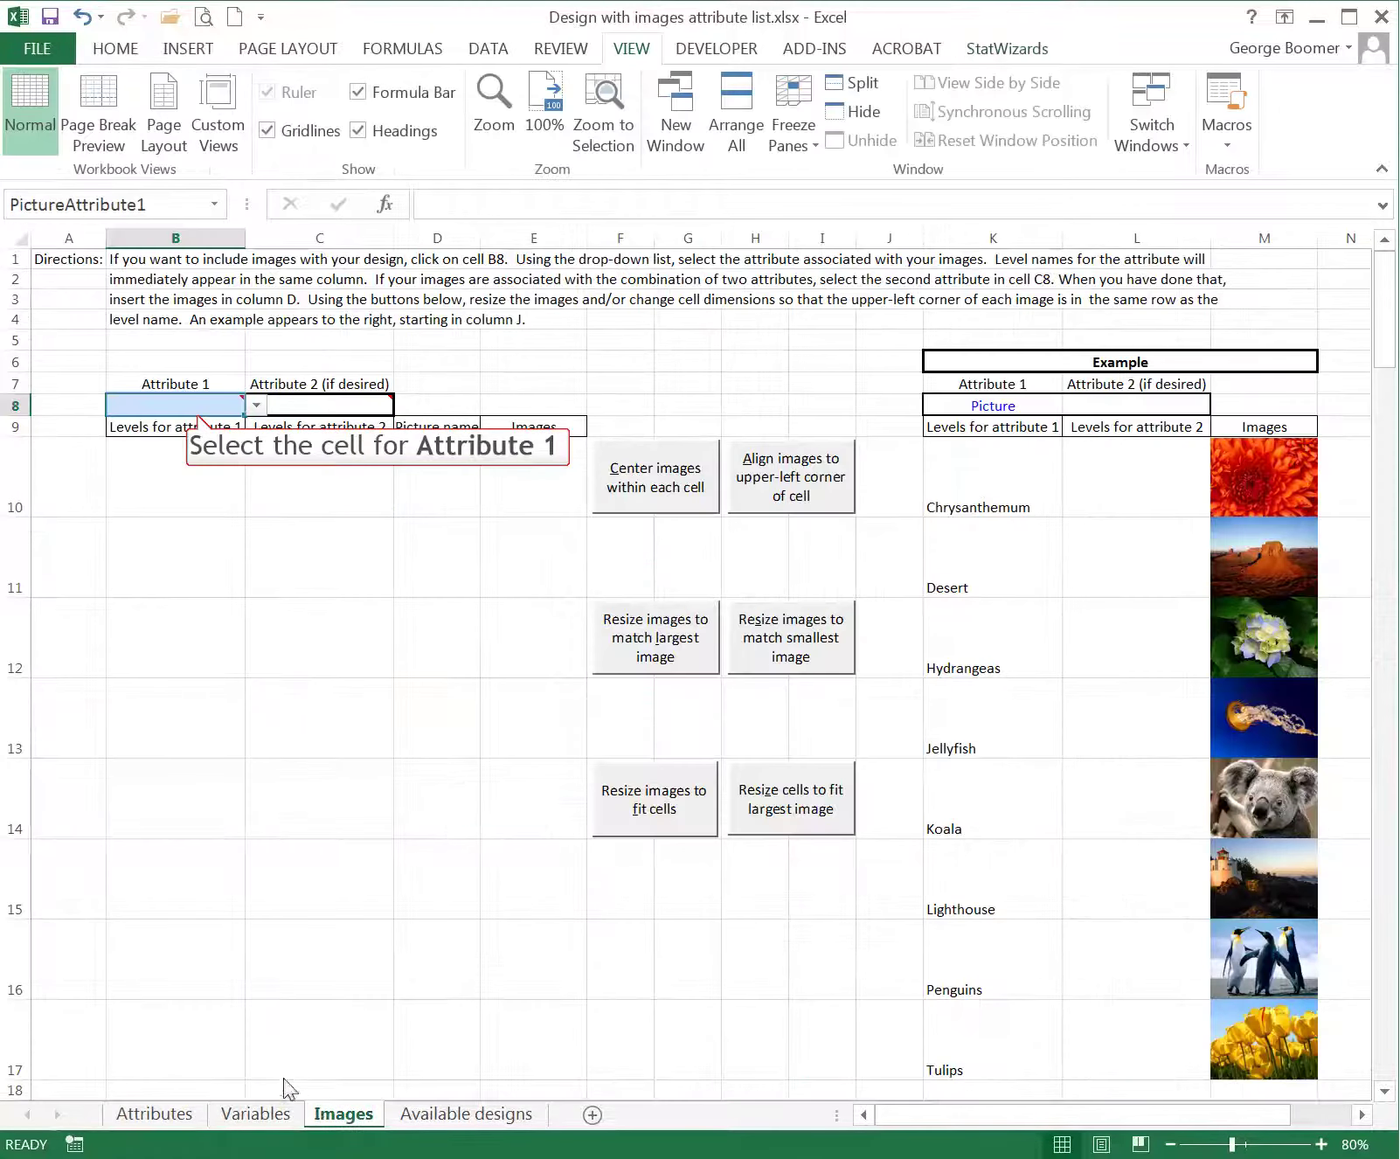
{"action": "left_click", "coordinate": [188, 404]}
{"action": "left_click", "coordinate": [256, 406]}
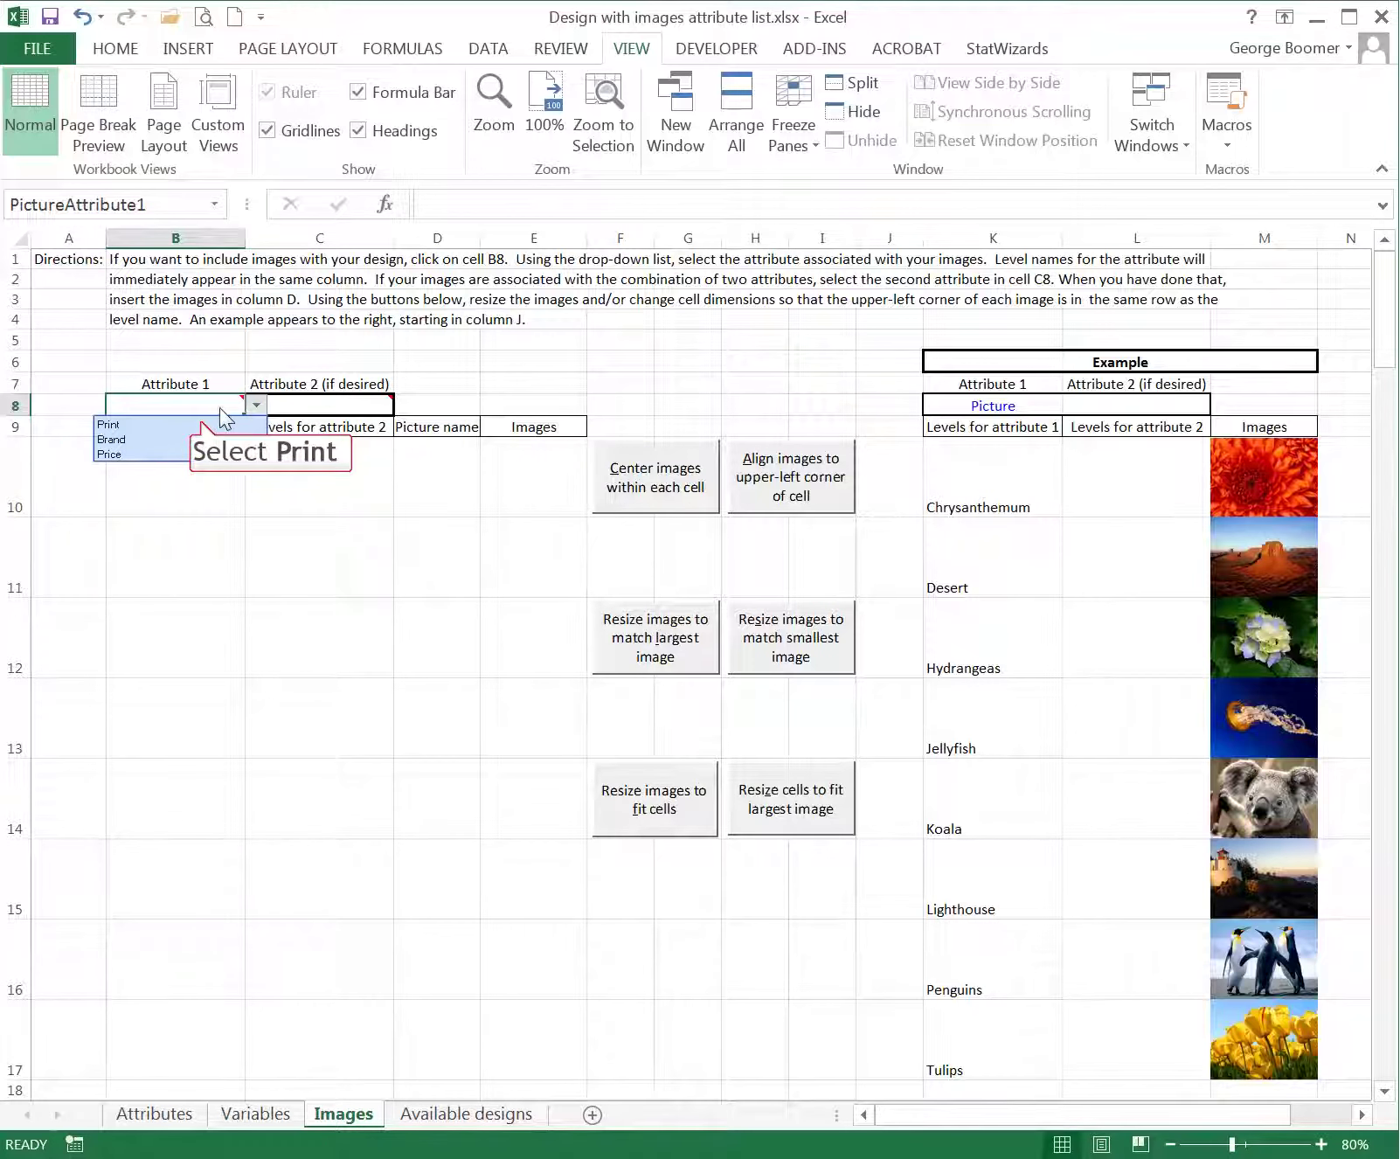
{"action": "left_click", "coordinate": [201, 426]}
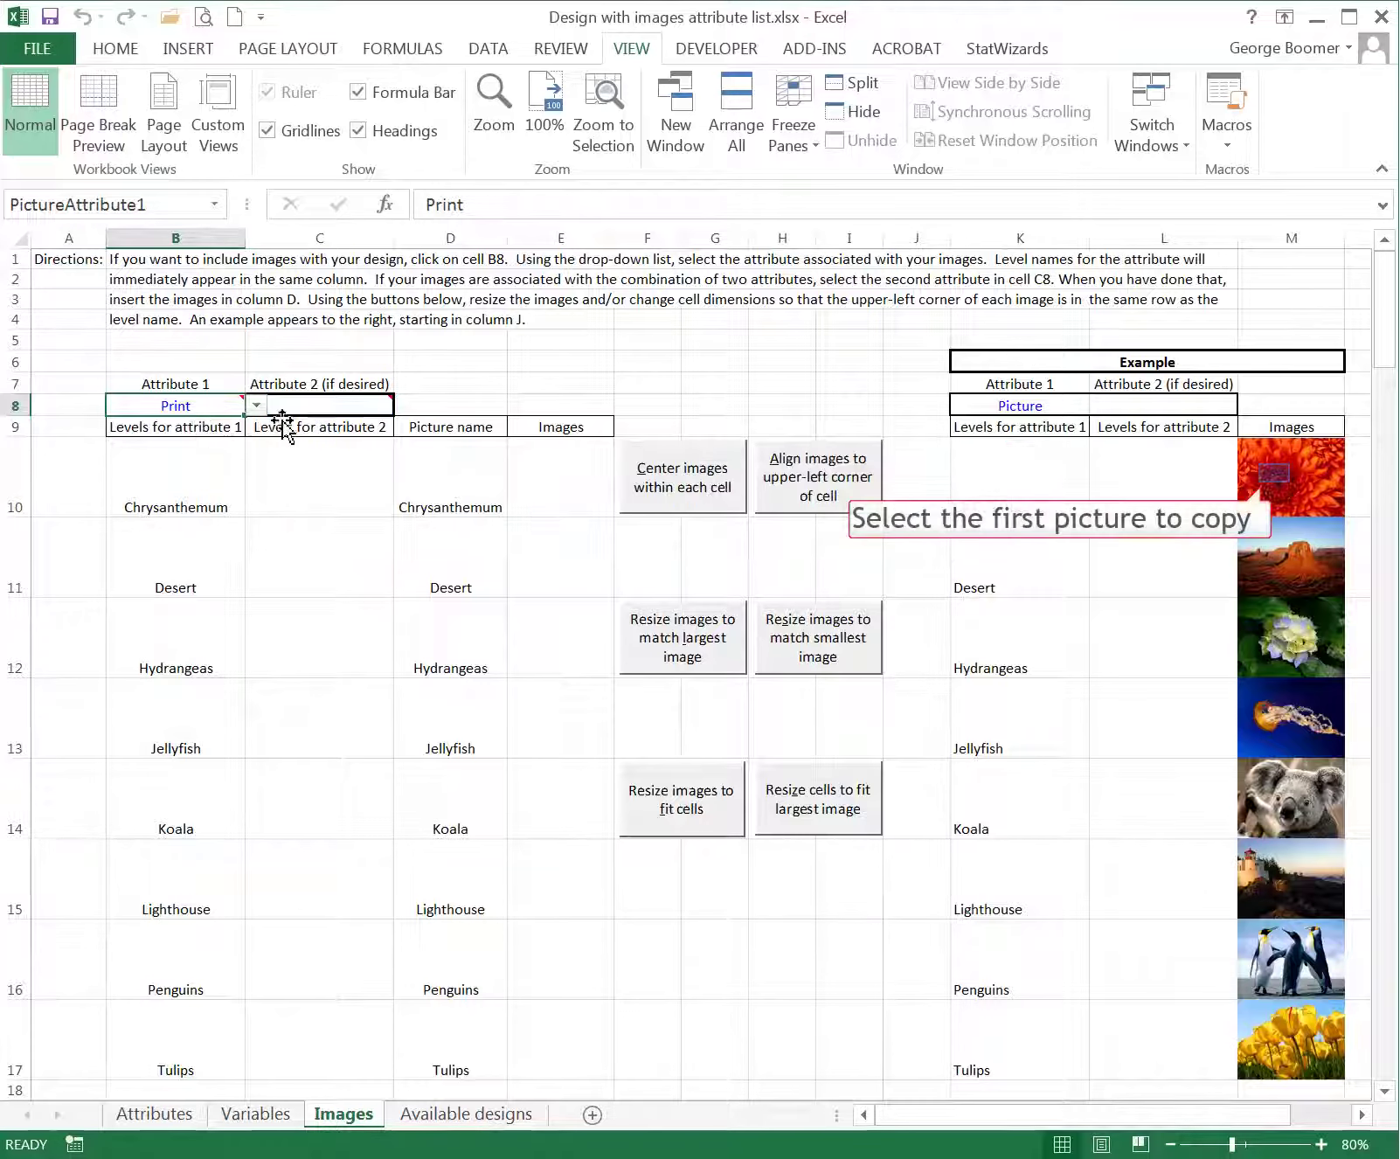
- Copy the eight example pictures into the Images column starting at E10, and align them to the upper-left corners of their cells
{"action": "left_click", "coordinate": [1274, 474]}
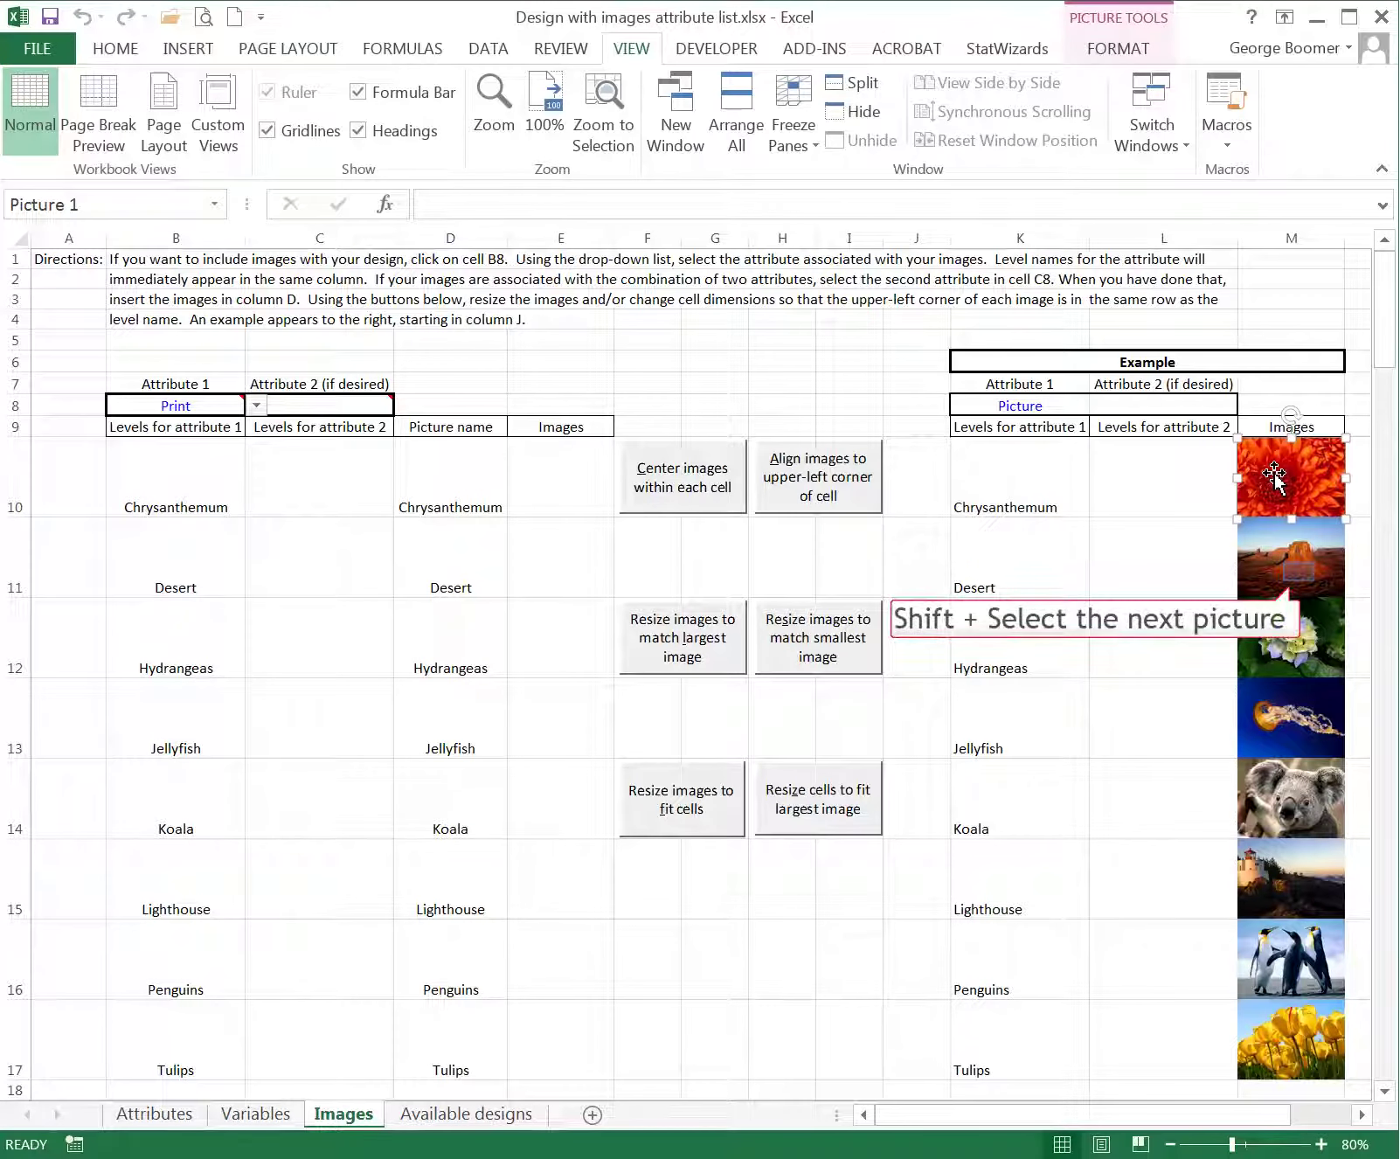
{"action": "left_click", "coordinate": [1299, 573], "text": "shift"}
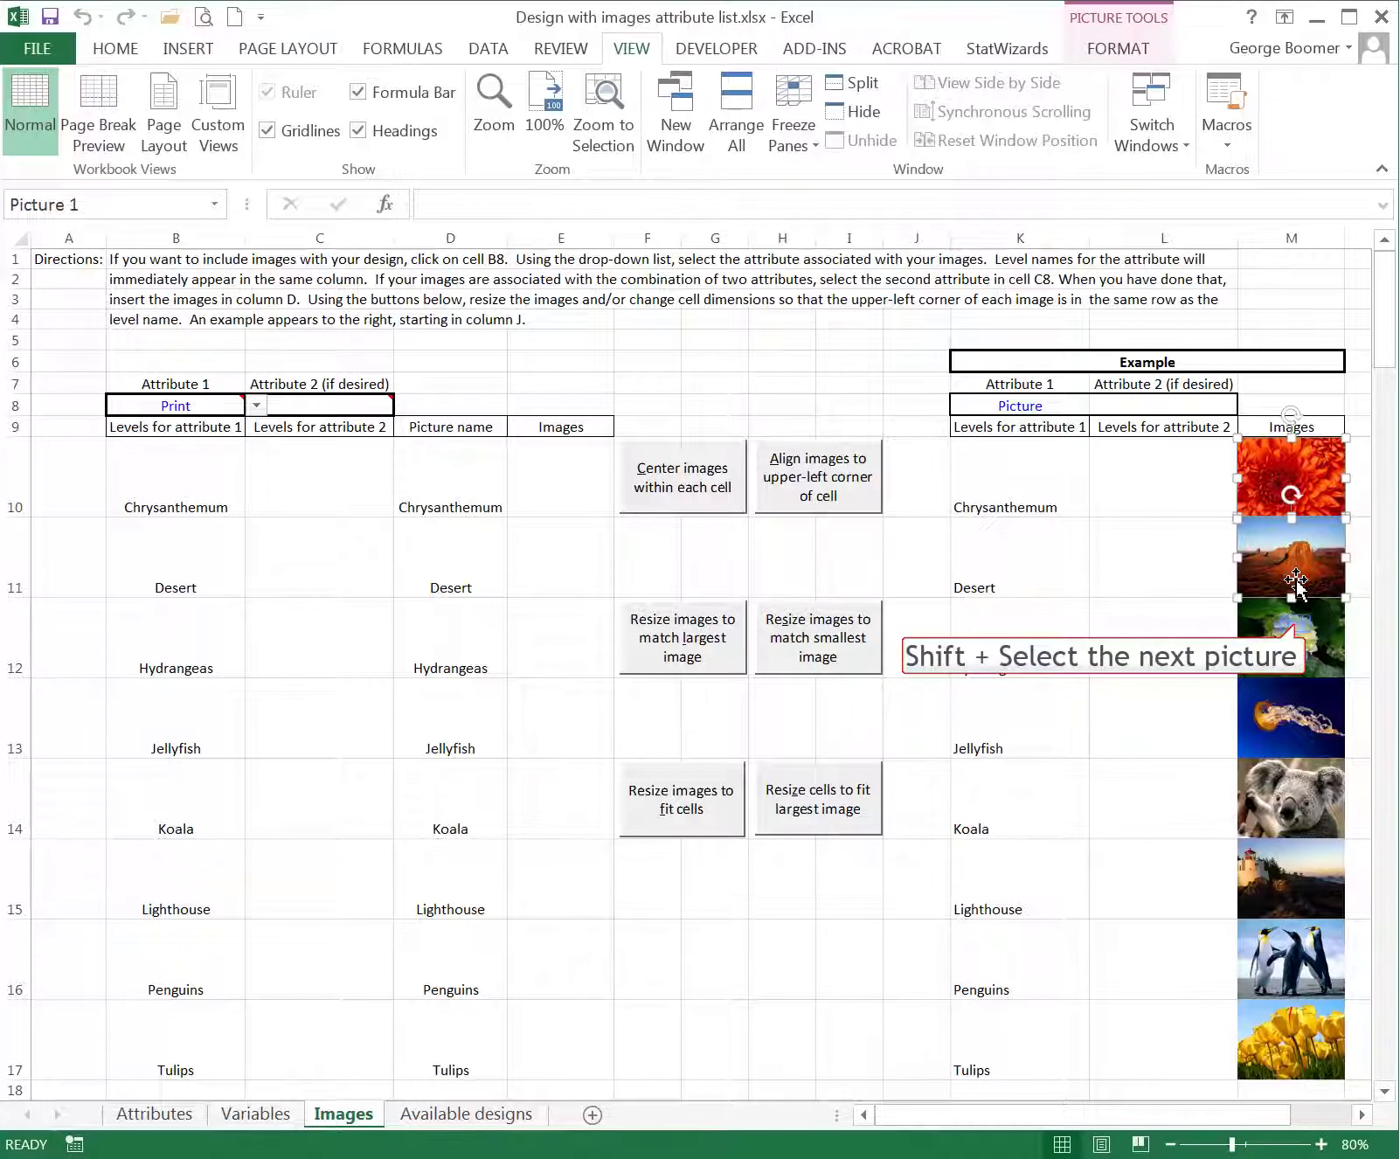
{"action": "left_click", "coordinate": [1297, 625], "text": "shift"}
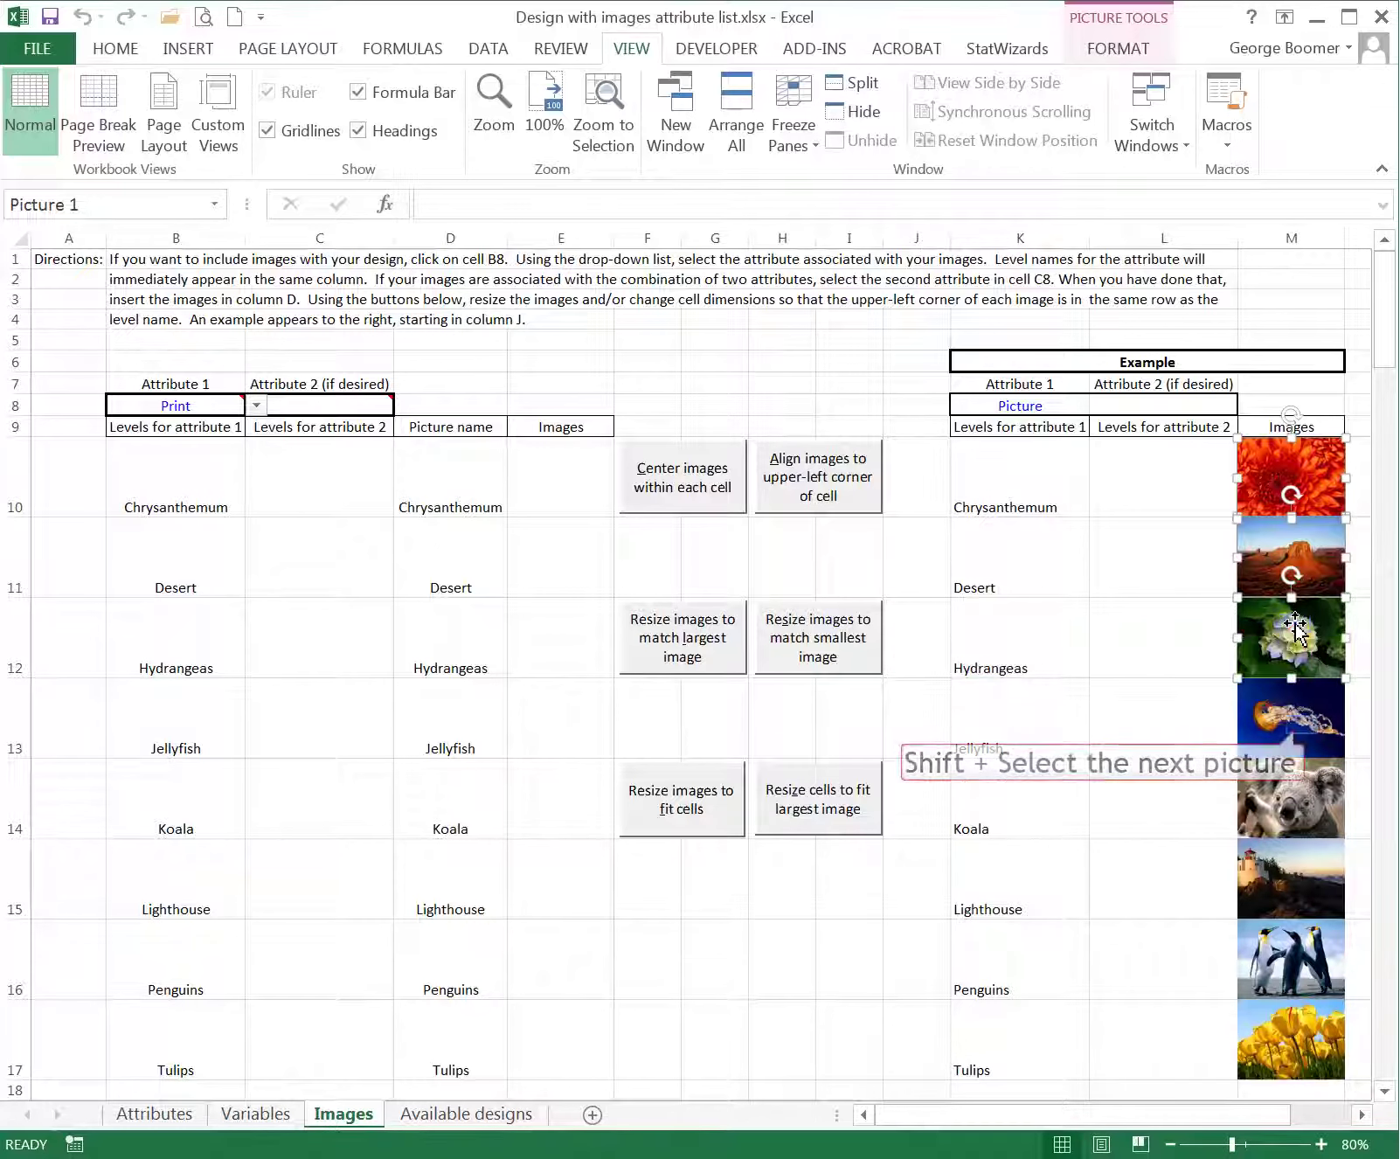
{"action": "left_click", "coordinate": [1302, 725], "text": "shift"}
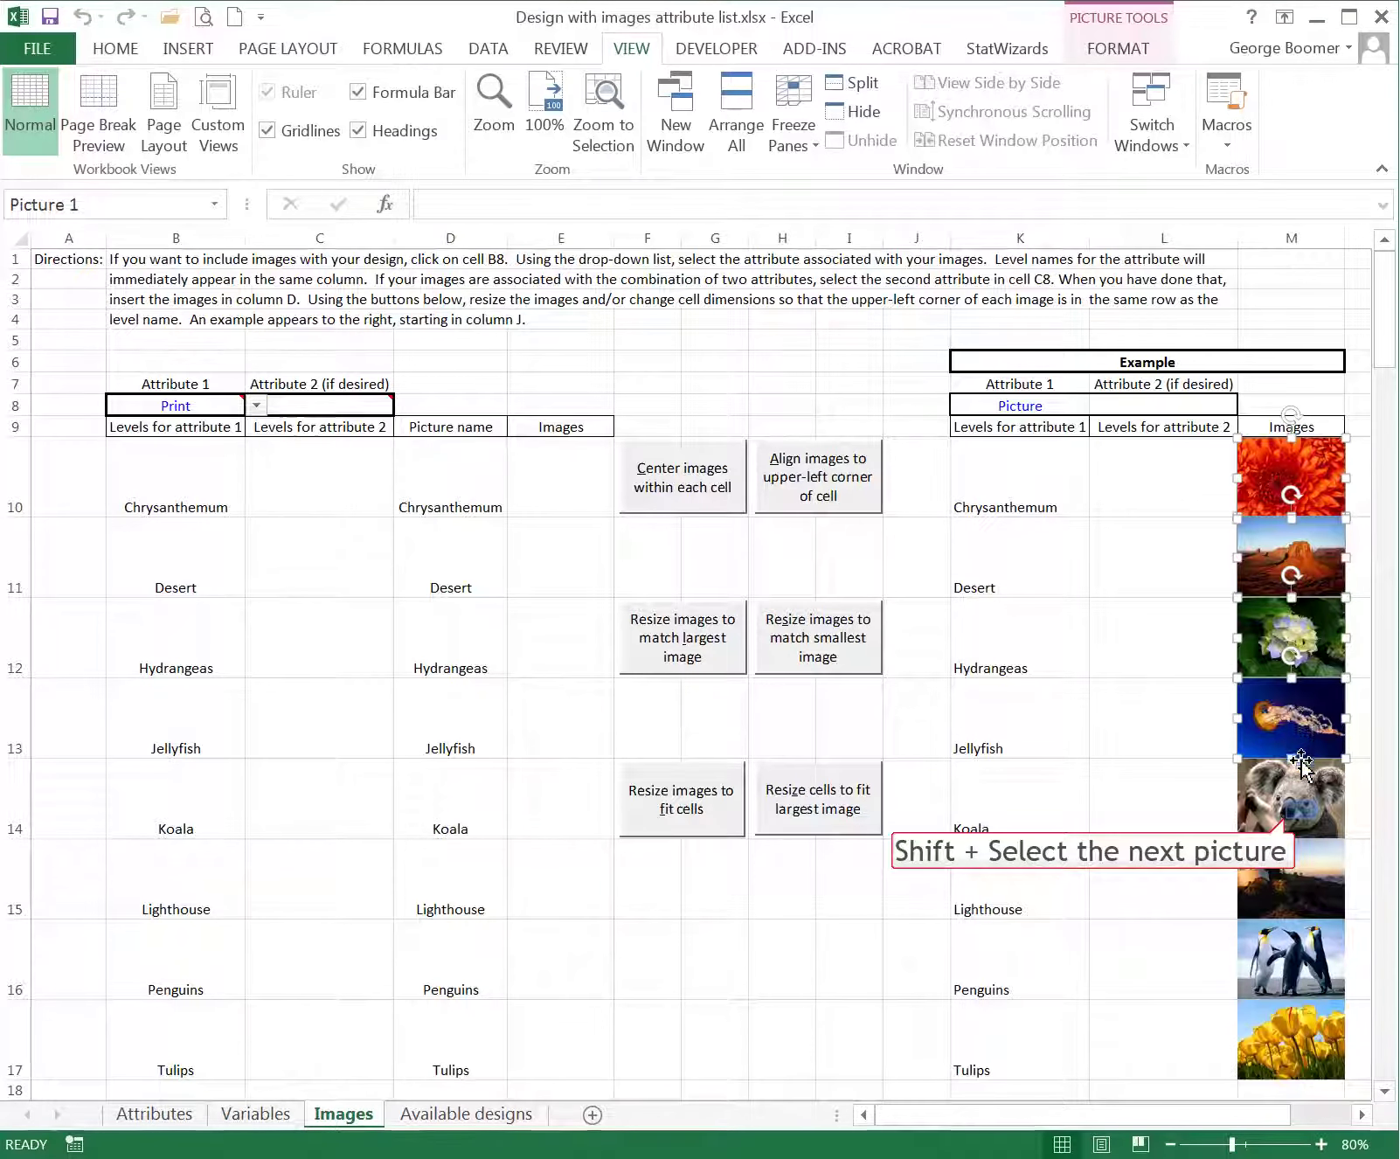
{"action": "left_click", "coordinate": [1302, 810], "text": "shift"}
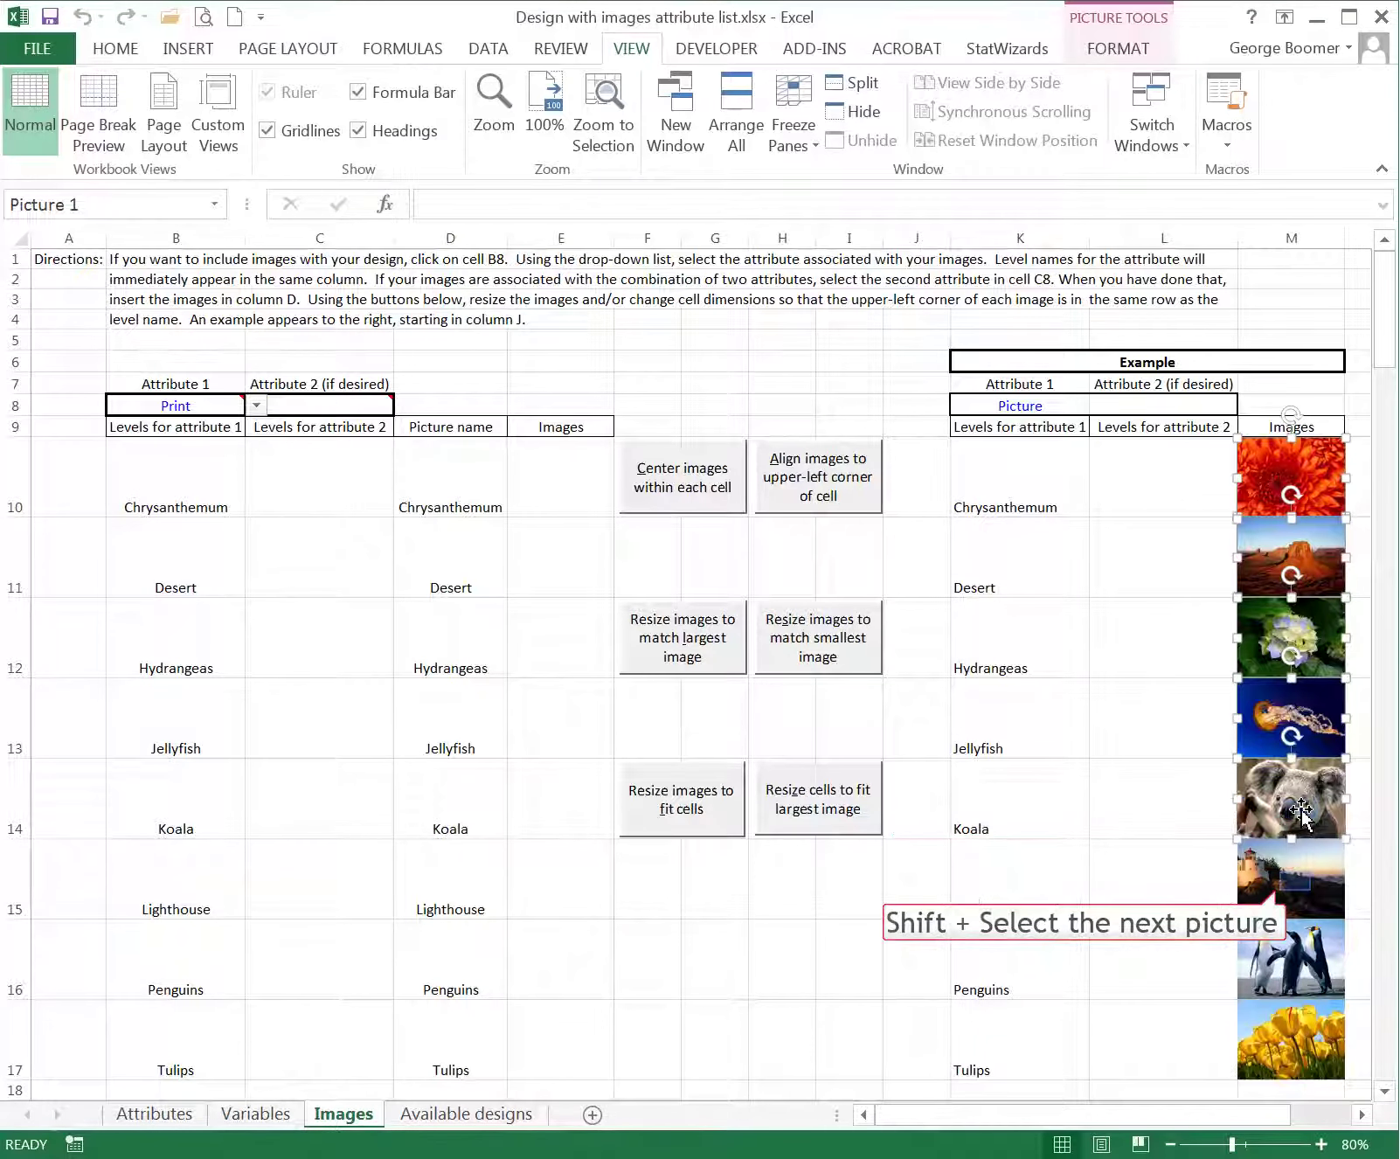
{"action": "left_click", "coordinate": [1296, 882], "text": "shift"}
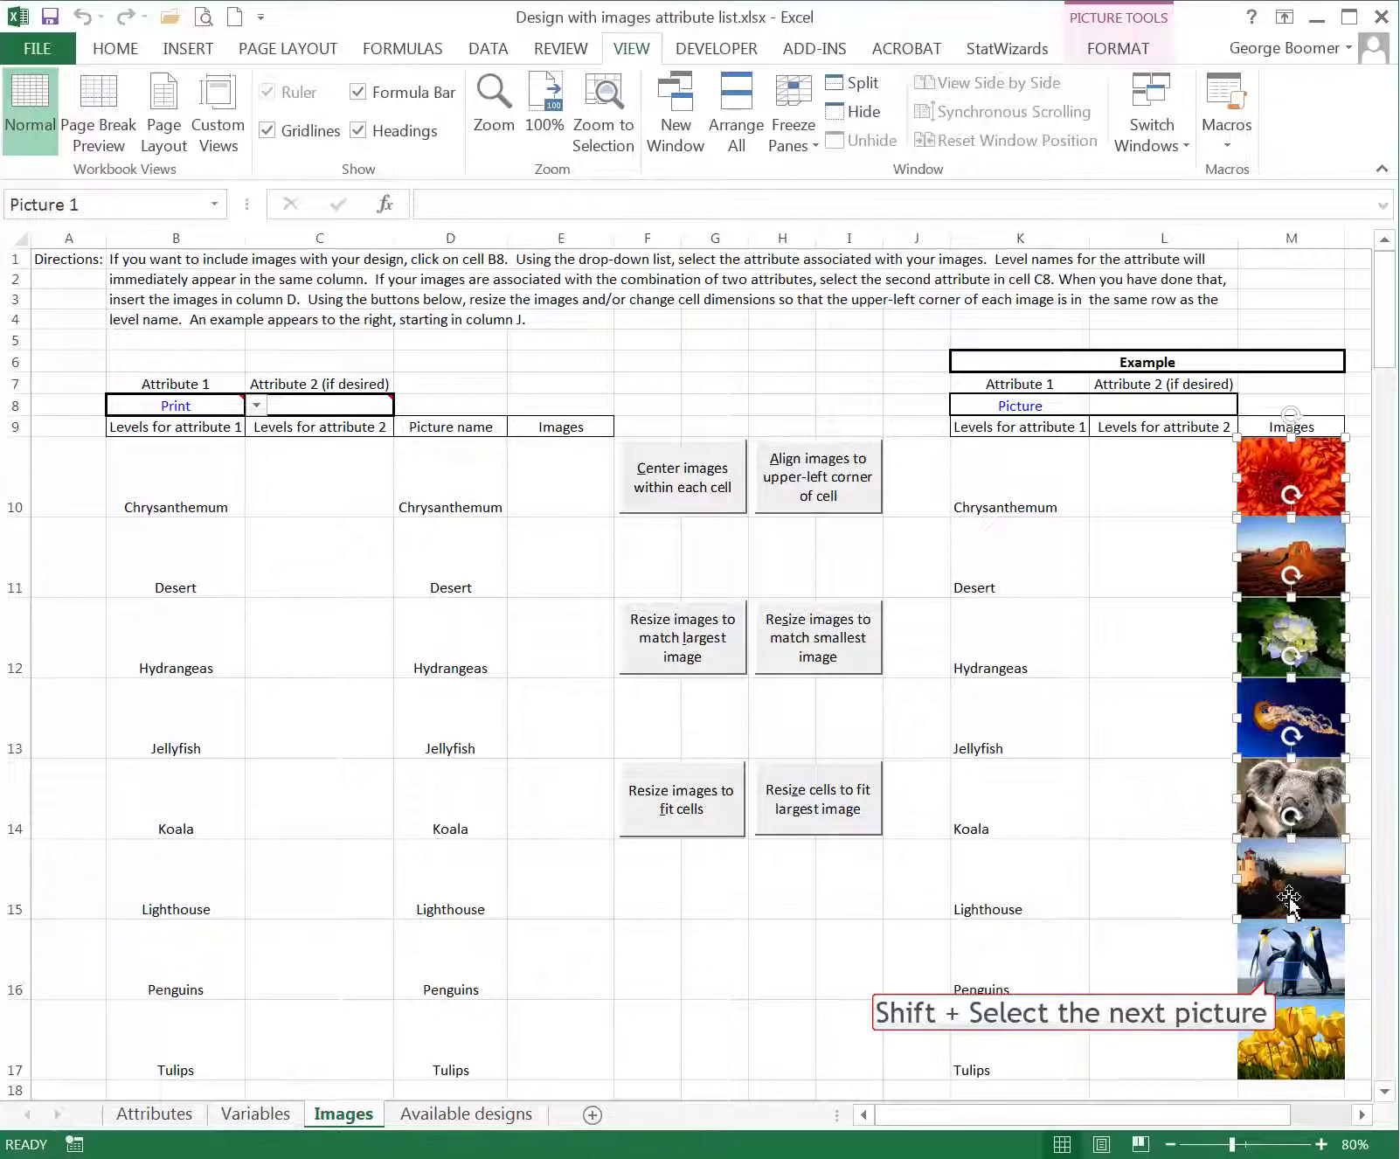
{"action": "left_click", "coordinate": [1287, 972], "text": "shift"}
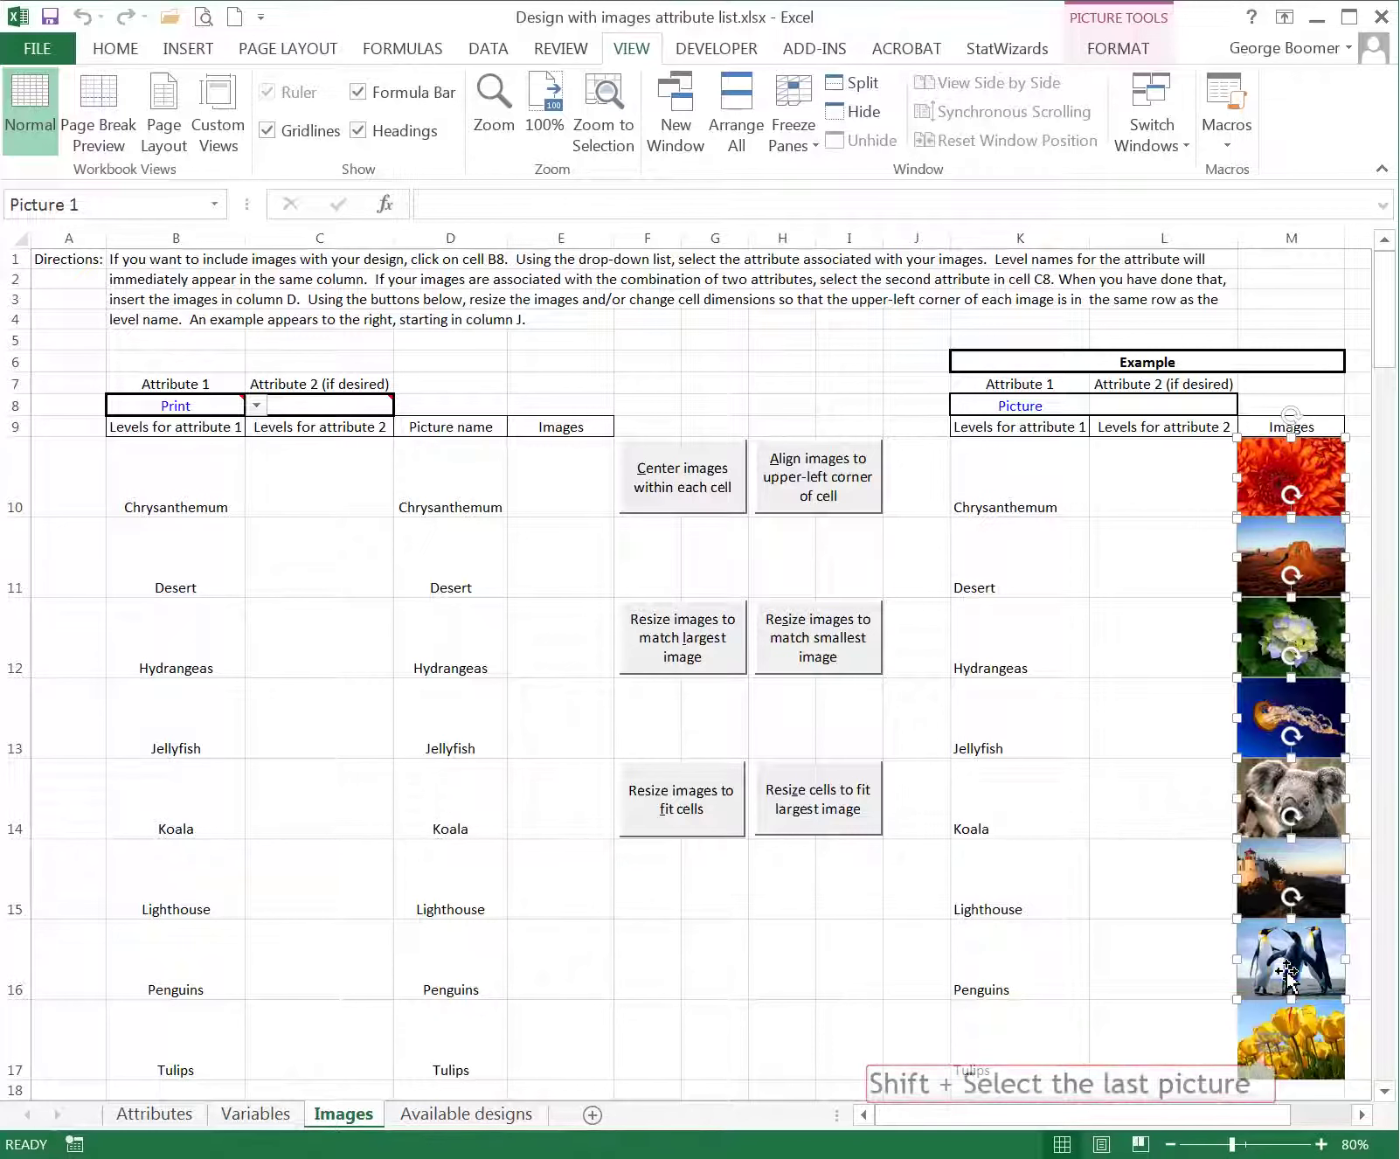
{"action": "left_click", "coordinate": [1274, 1041], "text": "shift"}
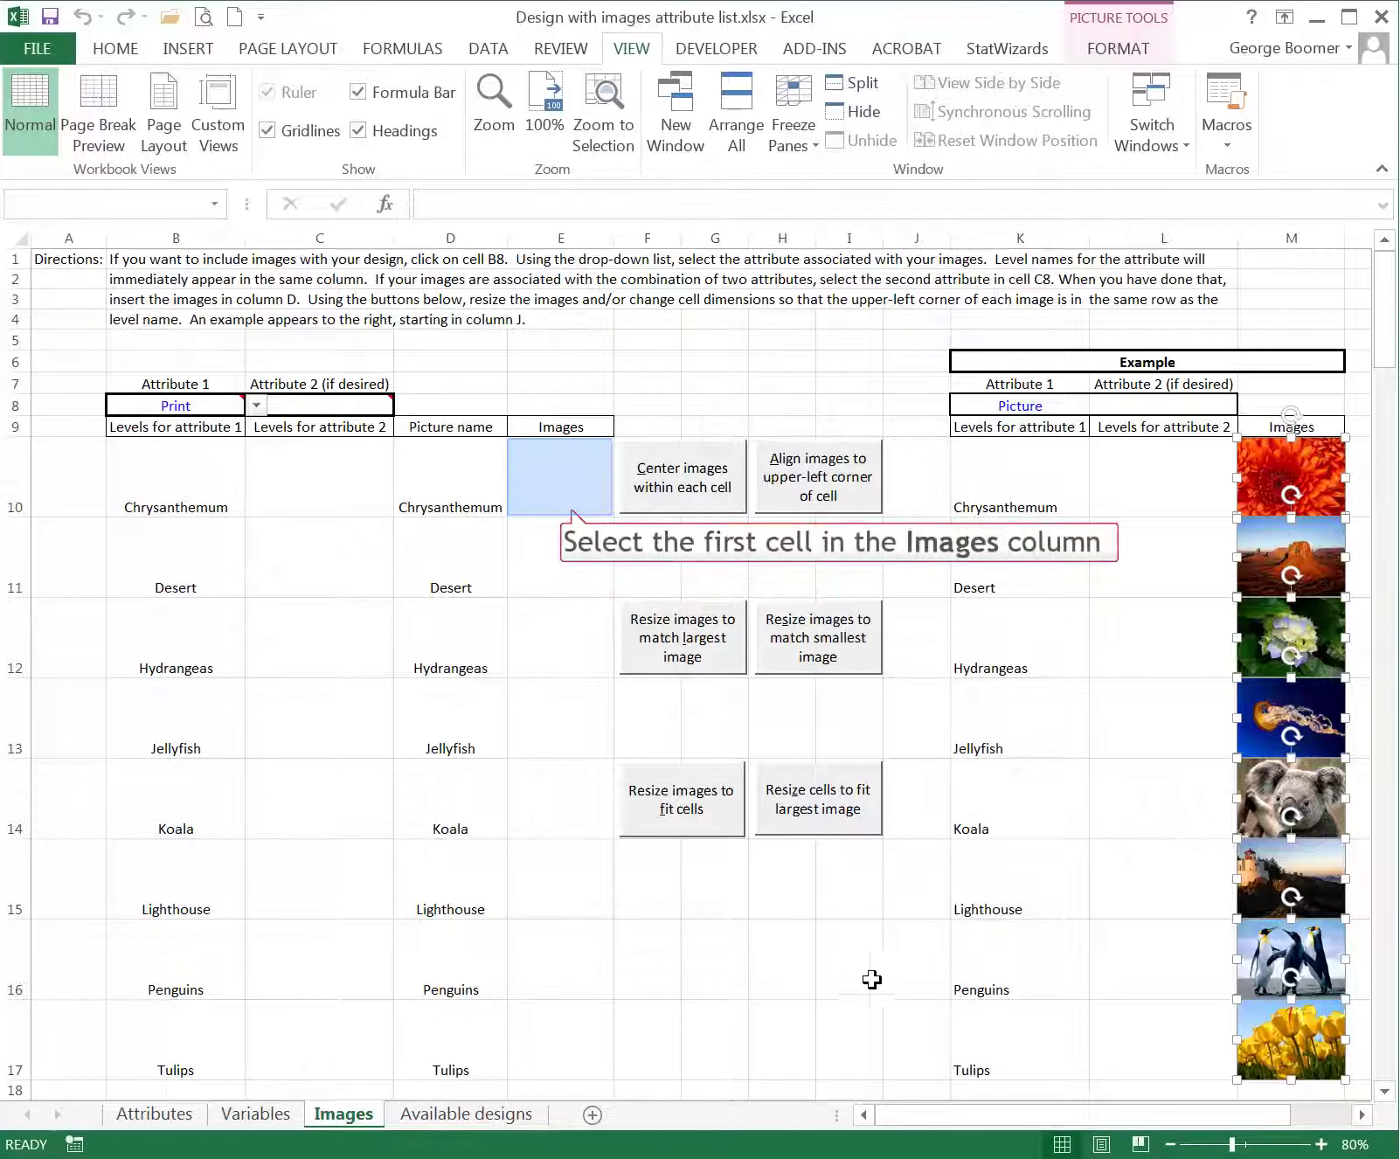
{"action": "left_click", "coordinate": [551, 485]}
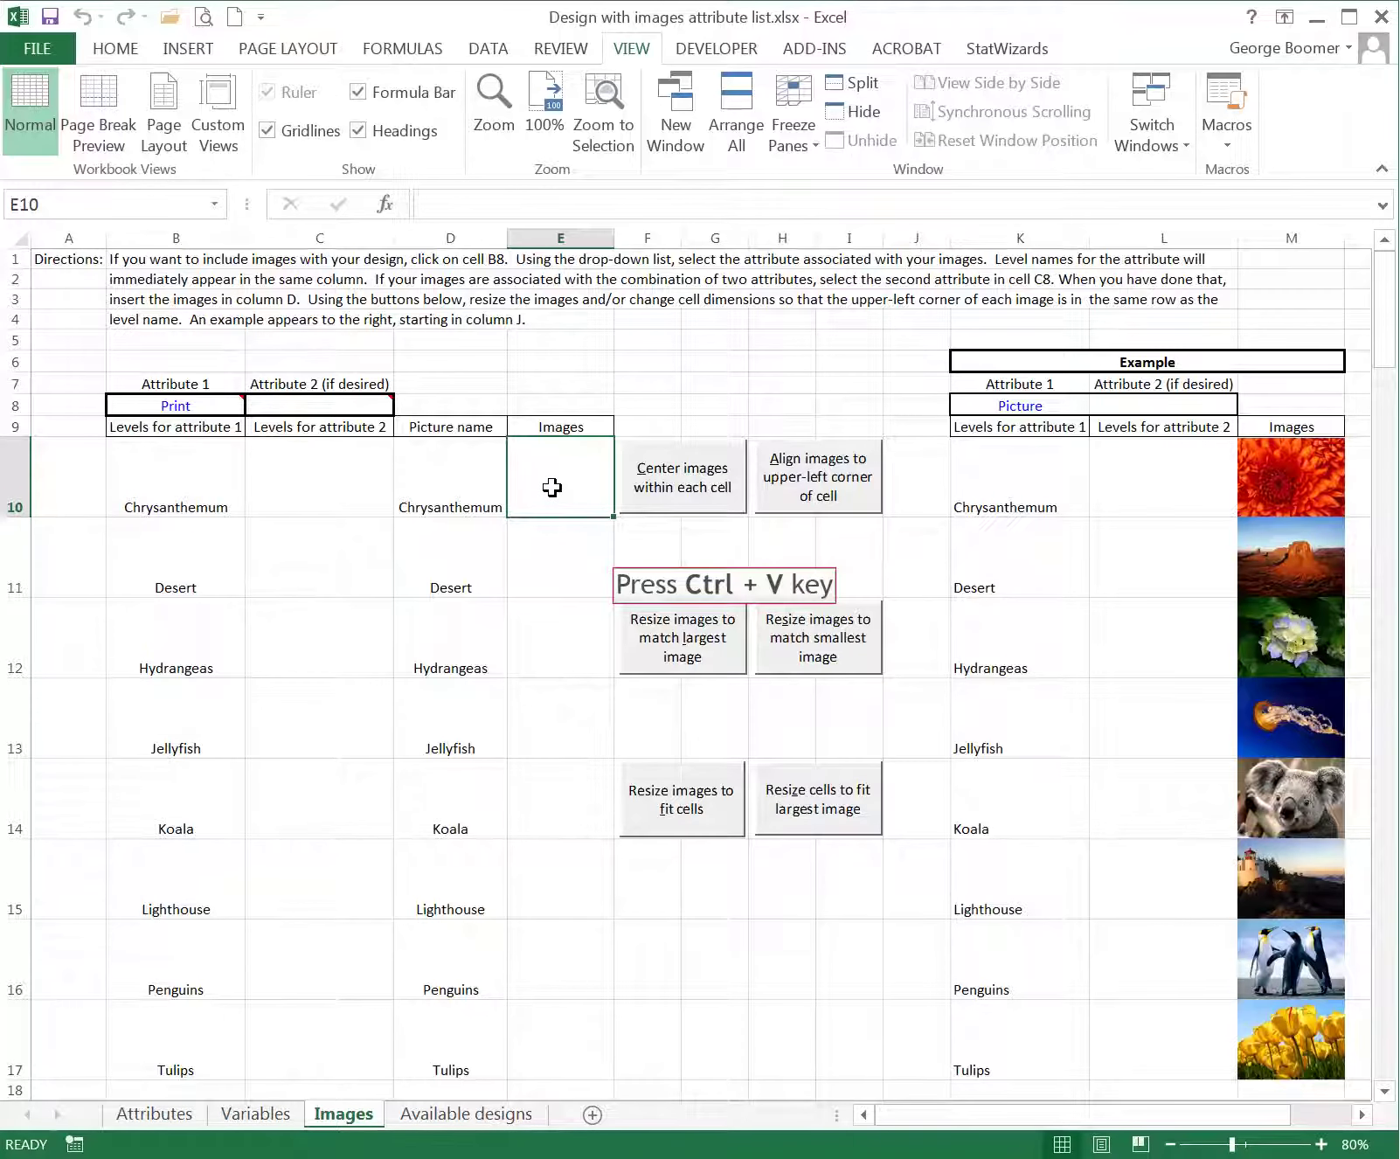
{"action": "key", "text": "ctrl+v"}
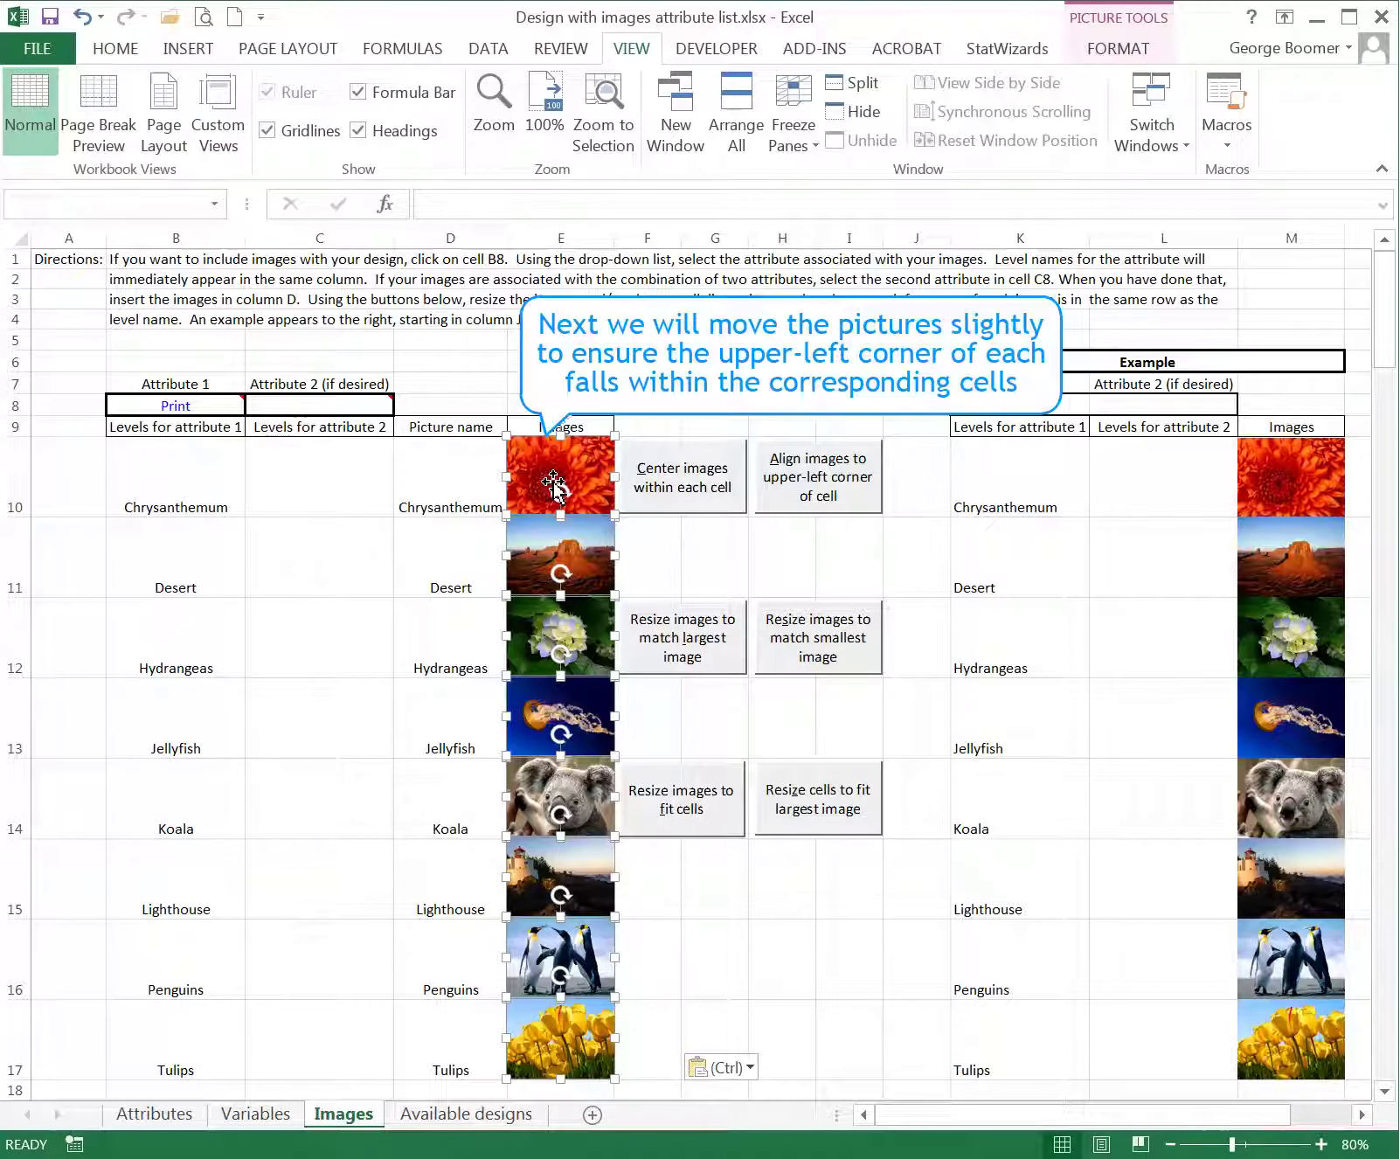
{"action": "left_click_drag", "start_coordinate": [553, 481], "coordinate": [566, 495]}
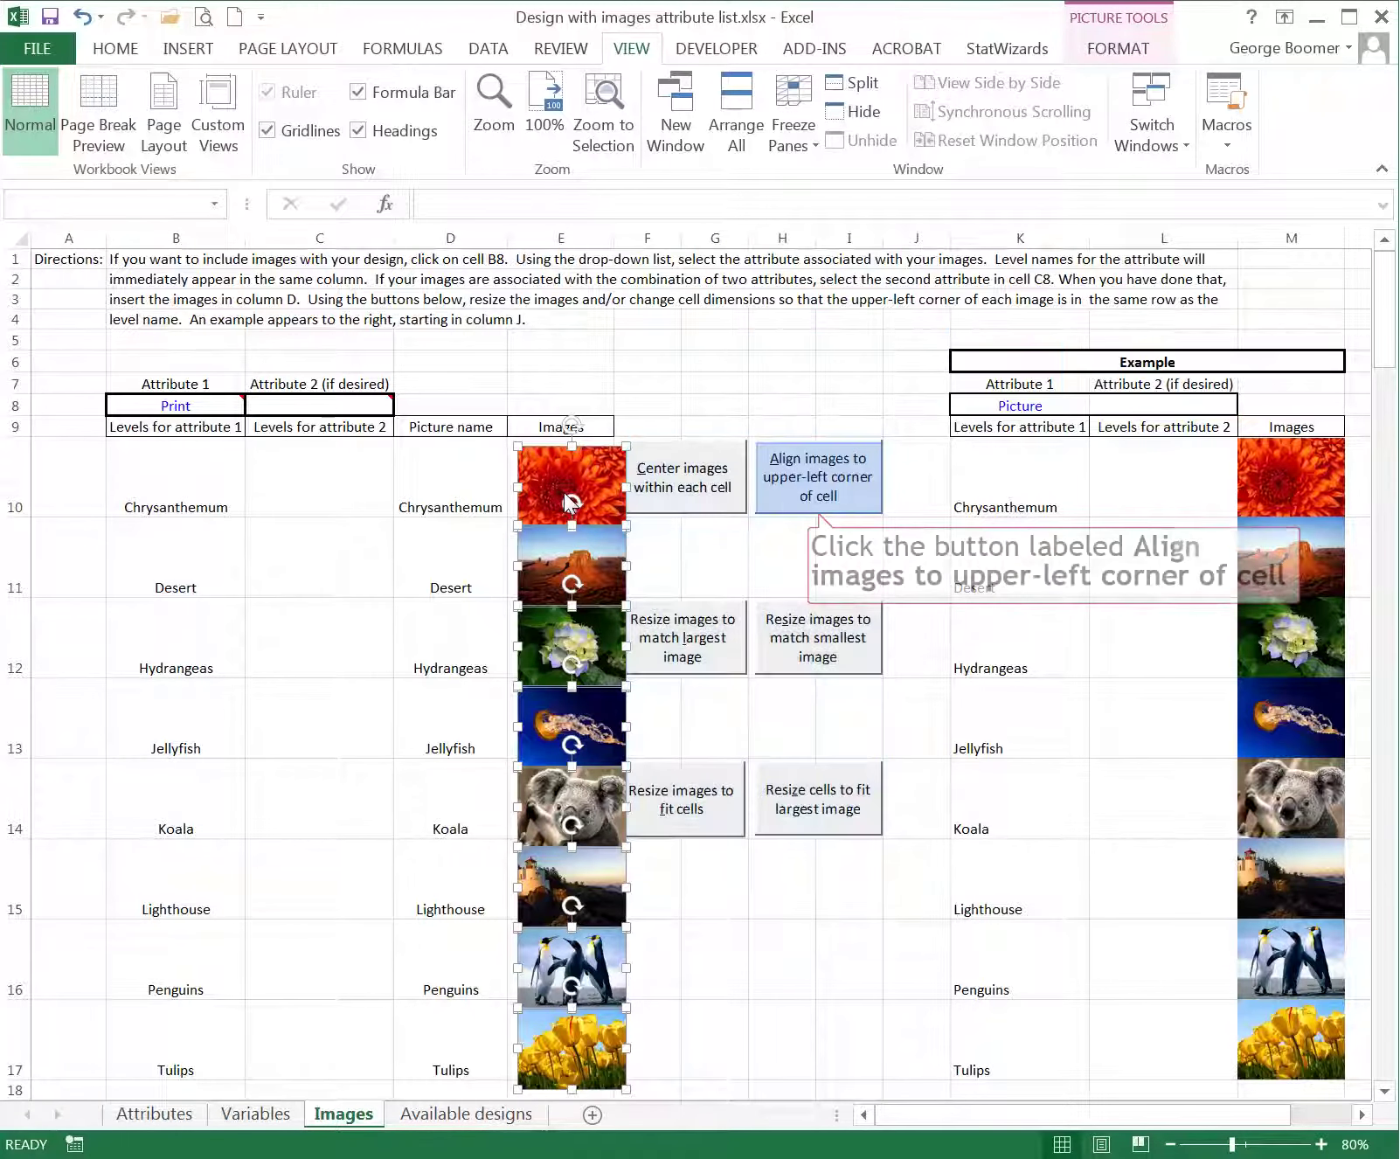
{"action": "left_click", "coordinate": [808, 478]}
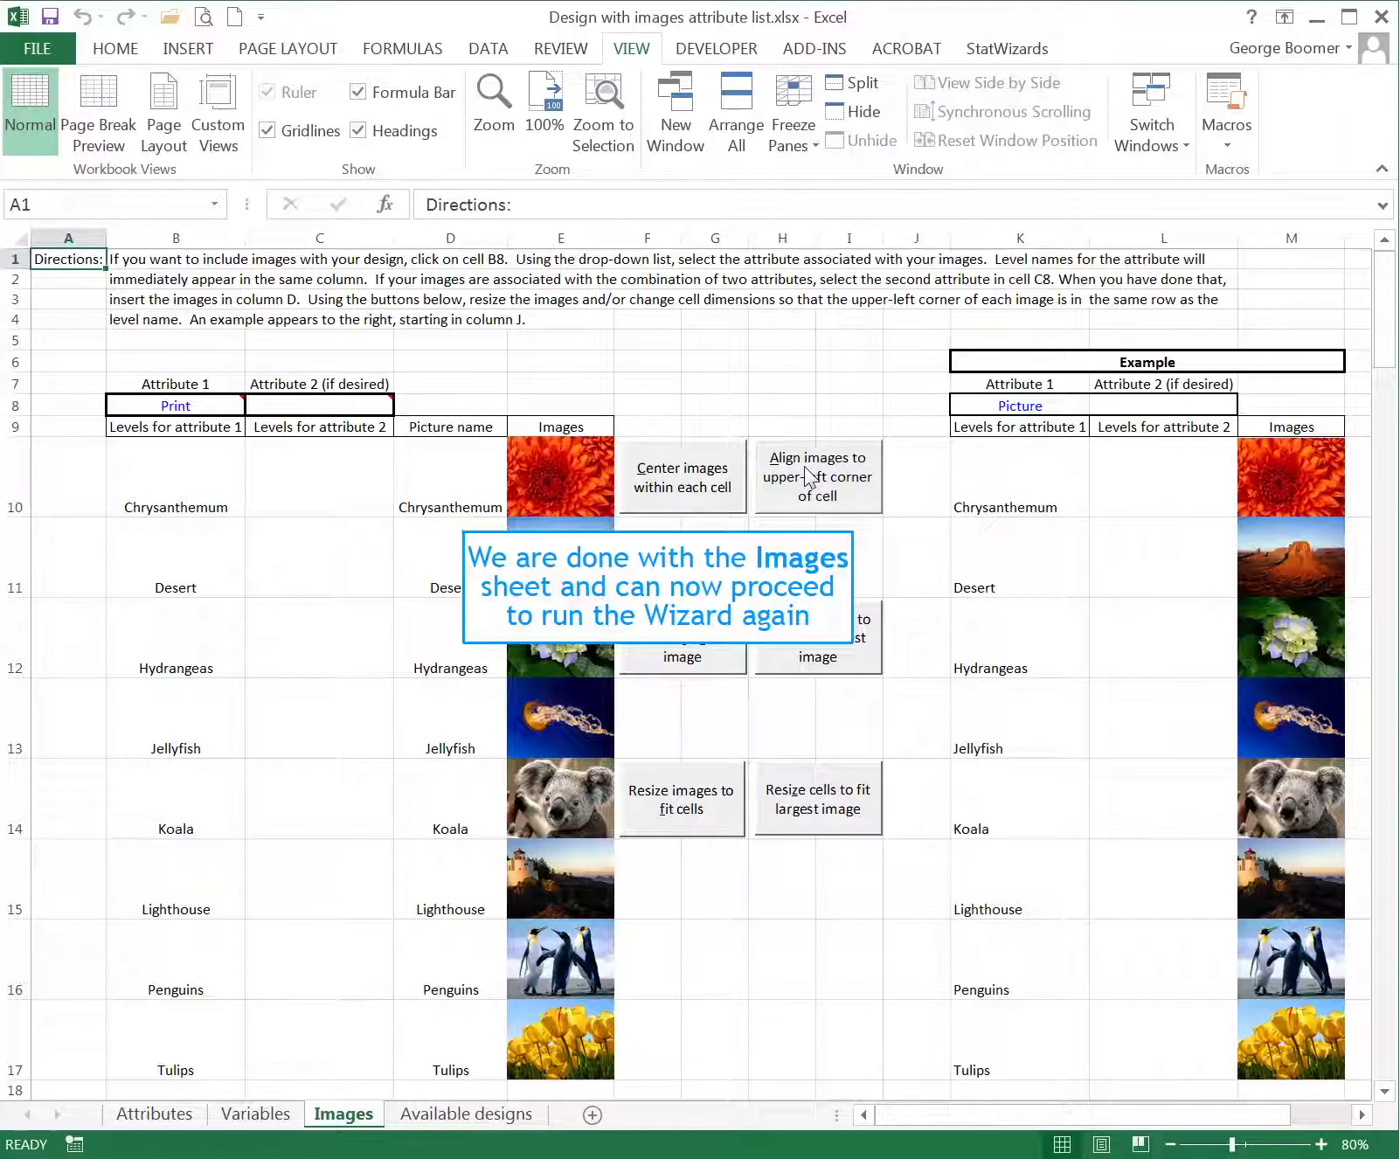
- Run the StatWizards Design Wizard again and validate the Attributes sheet
{"action": "left_click", "coordinate": [1006, 49]}
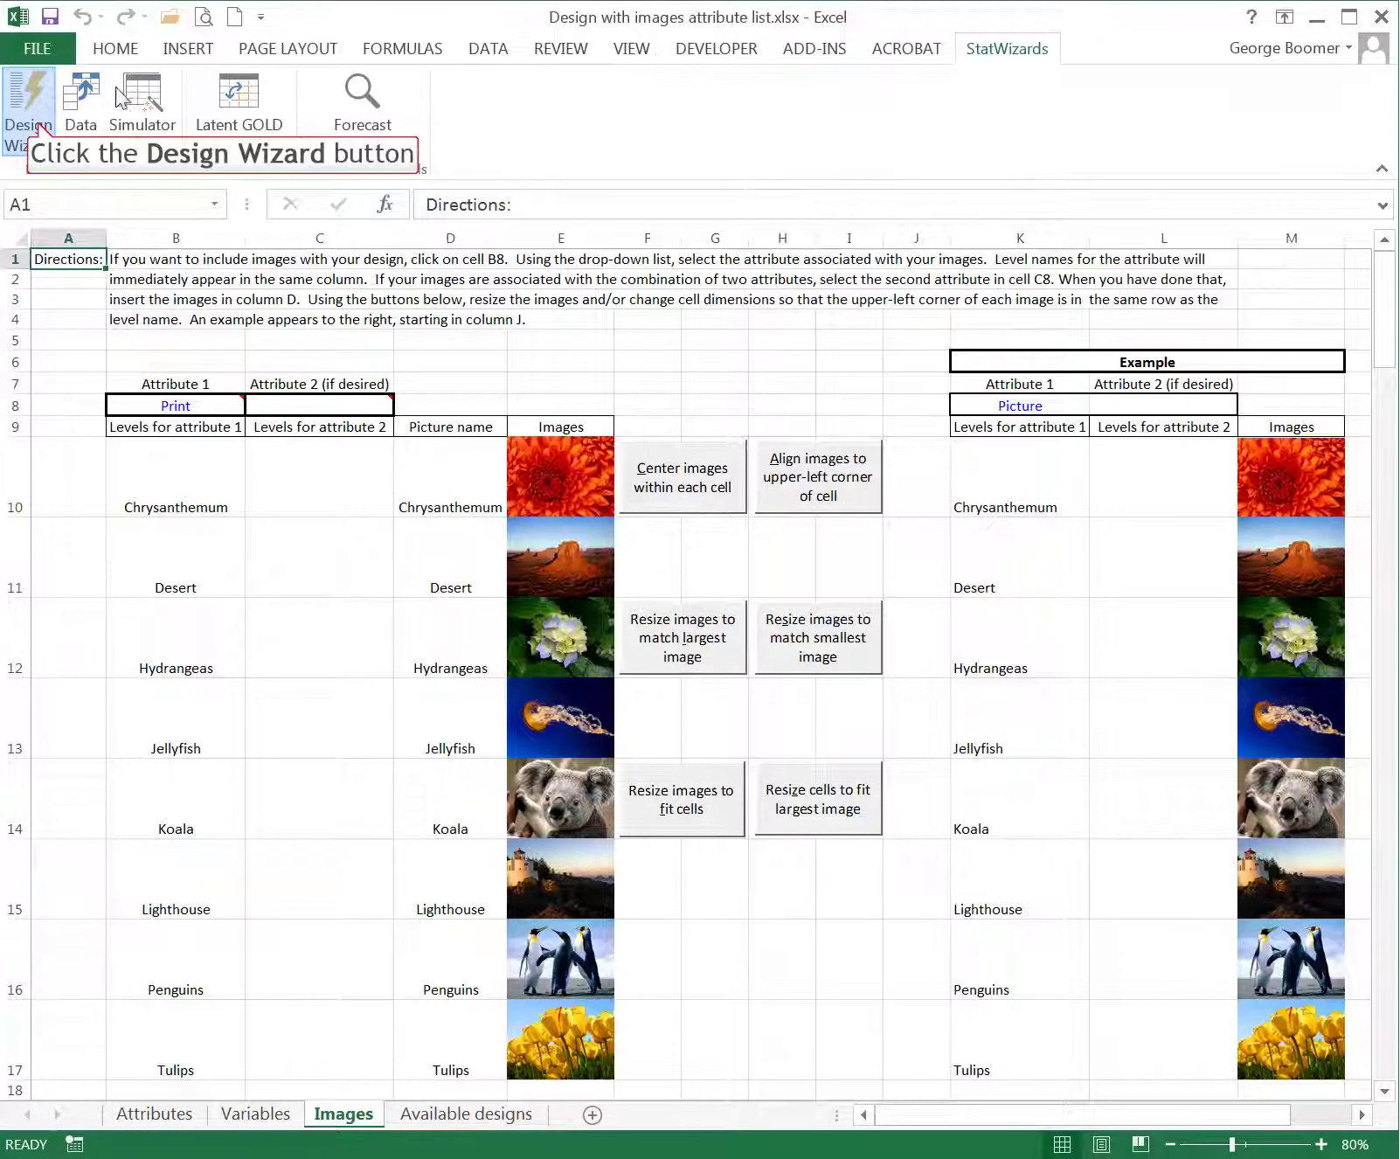
{"action": "left_click", "coordinate": [39, 133]}
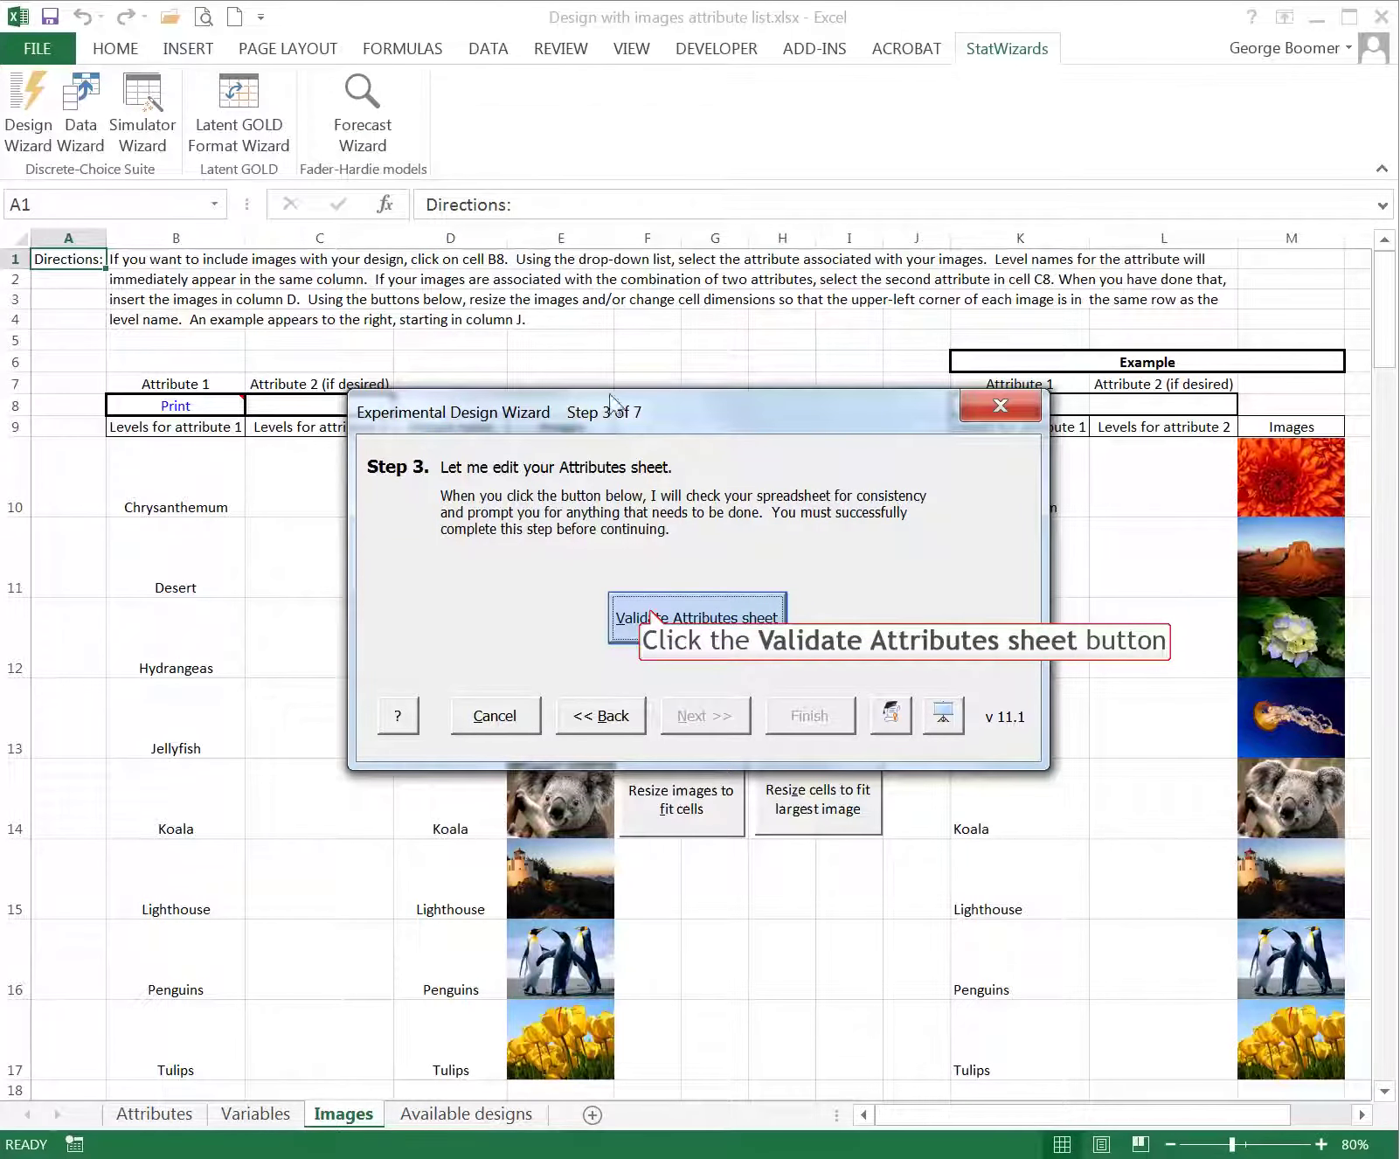
{"action": "left_click", "coordinate": [652, 617]}
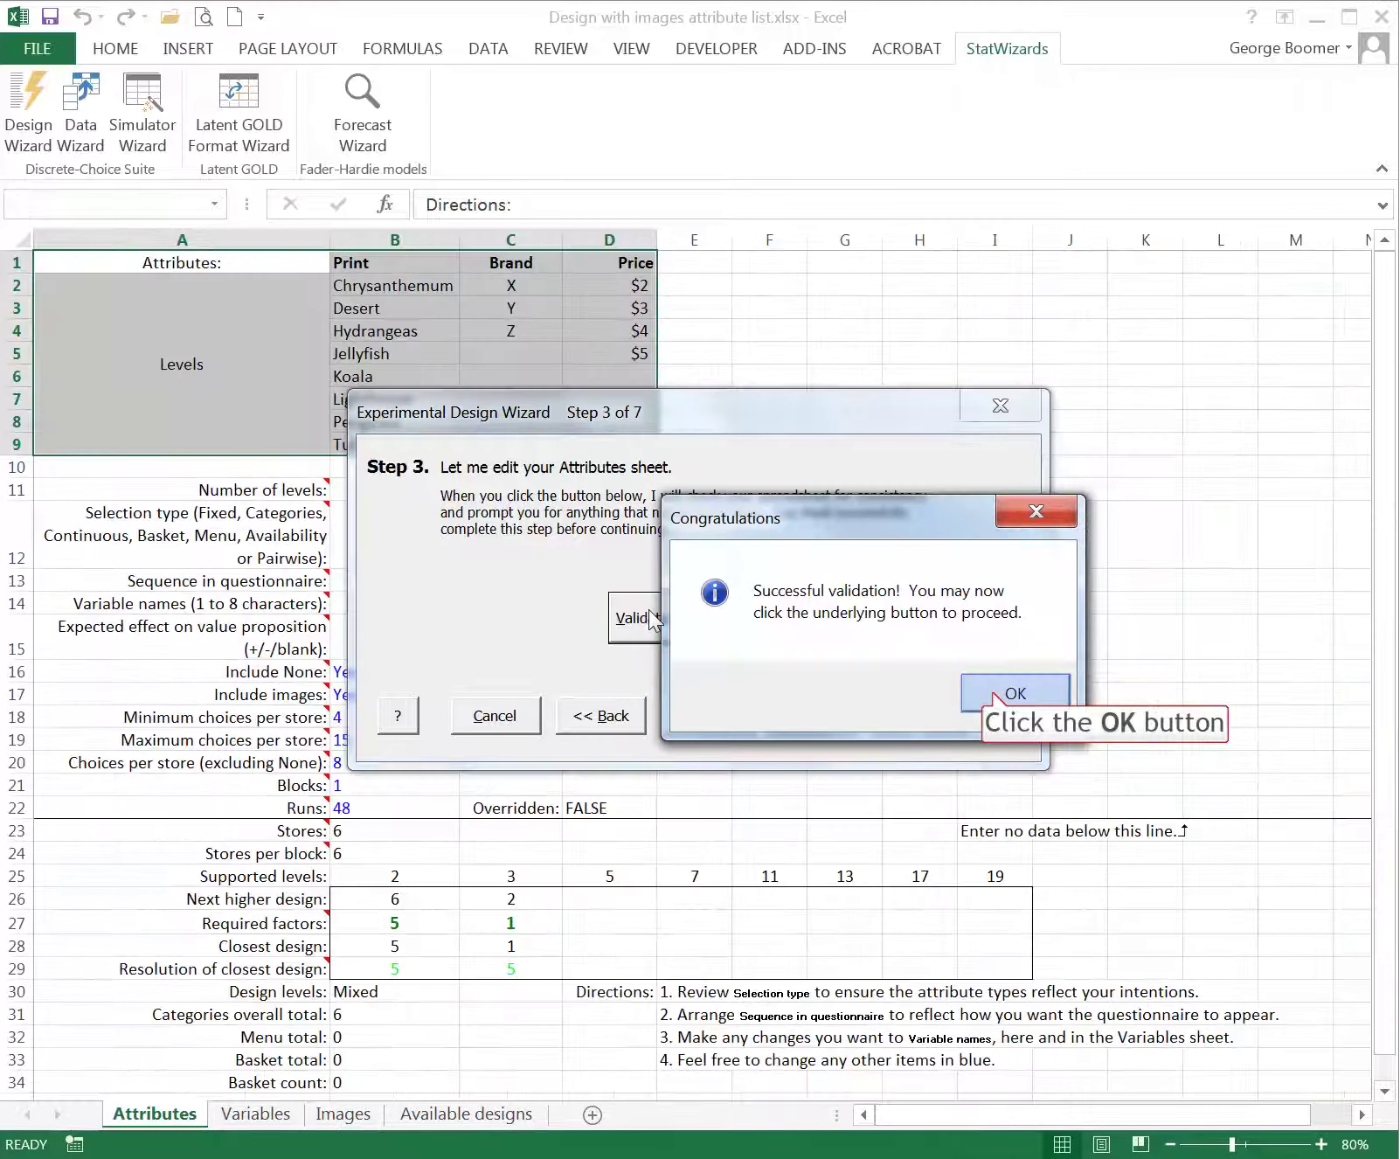
{"action": "left_click", "coordinate": [997, 697]}
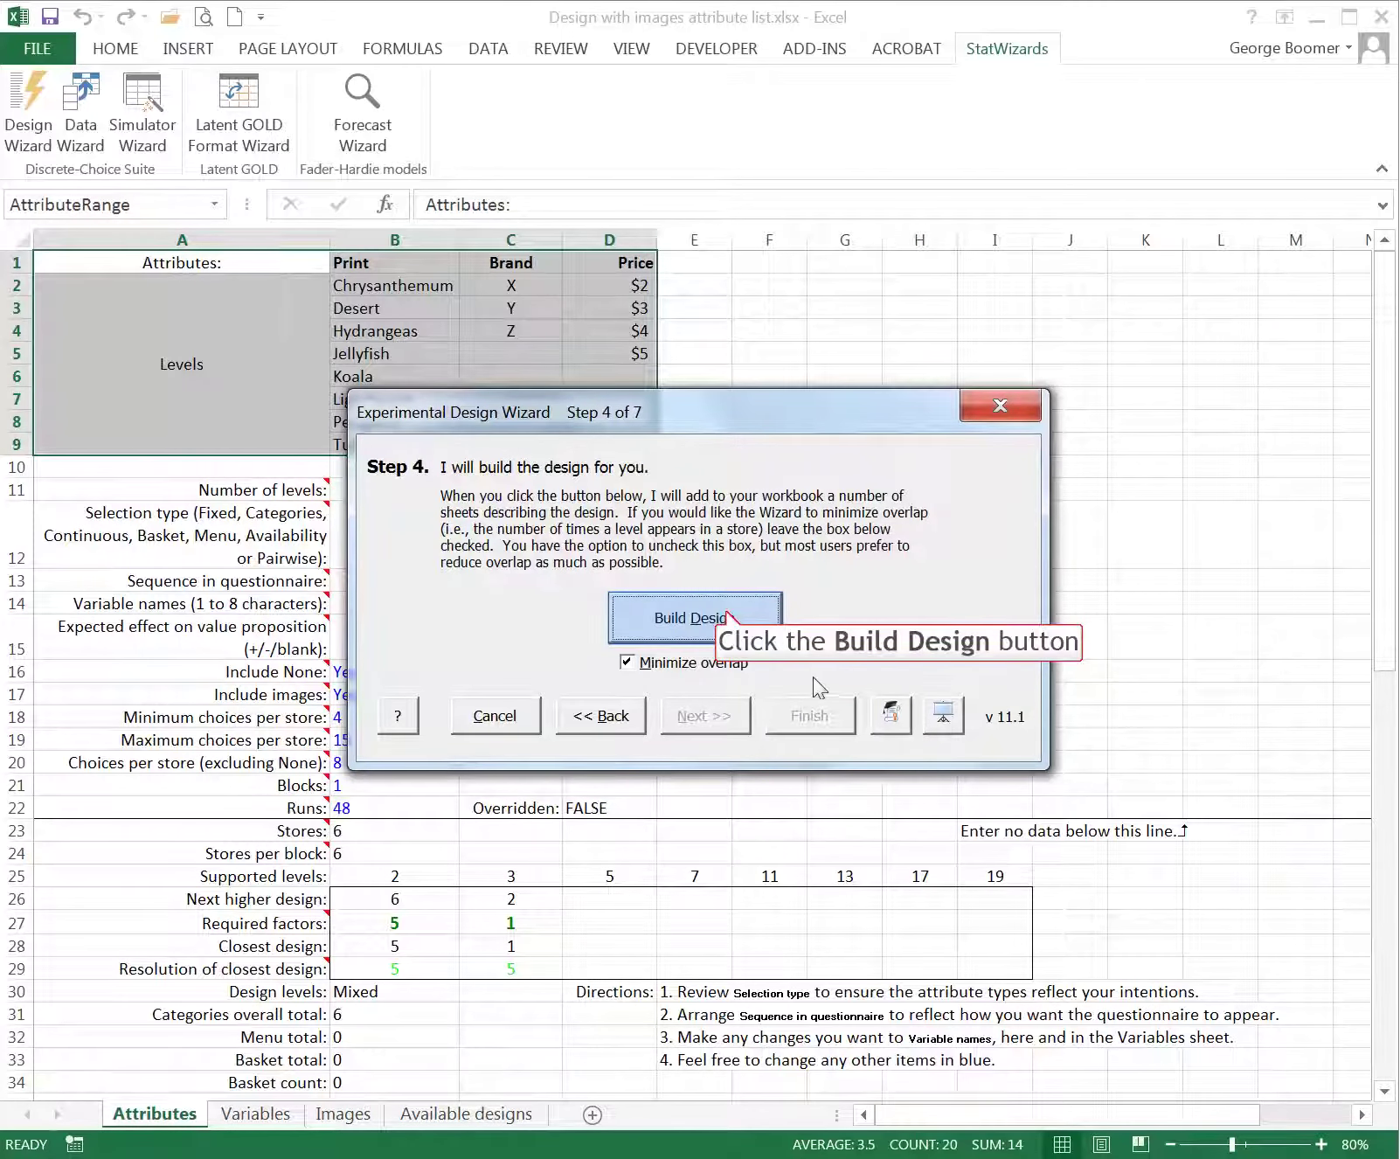
- Build the design with Minimize overlap enabled and create the layout sheet, accepting the instructions of both wizard stages
{"action": "left_click", "coordinate": [730, 618]}
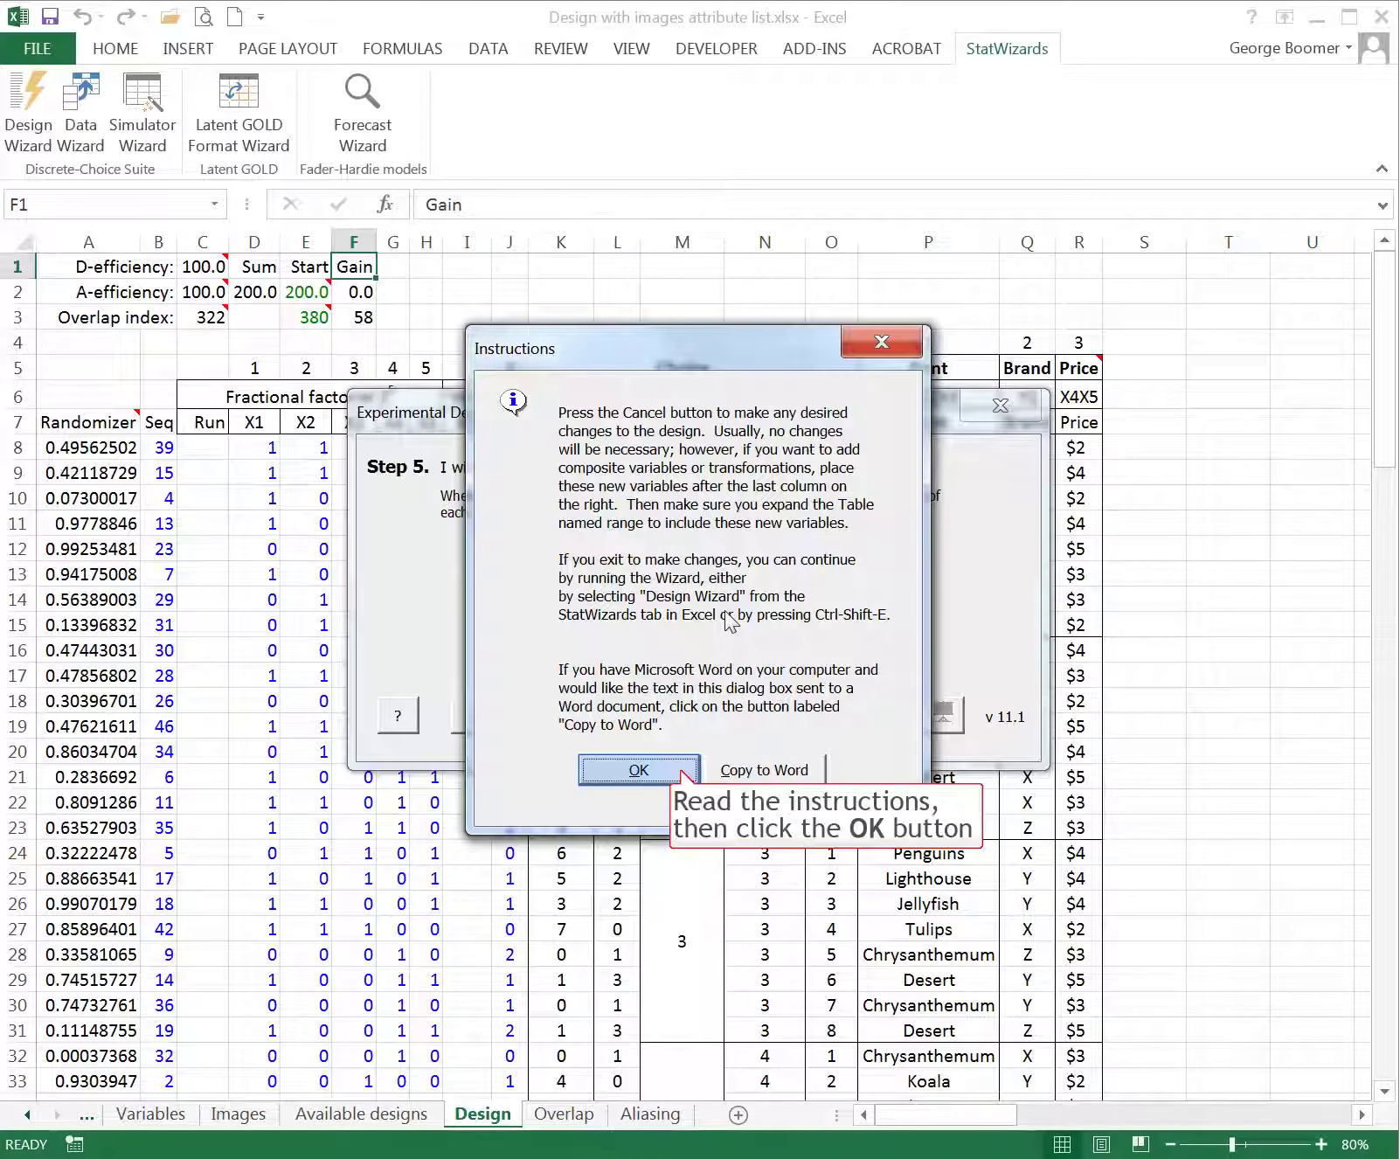
{"action": "left_click", "coordinate": [684, 779]}
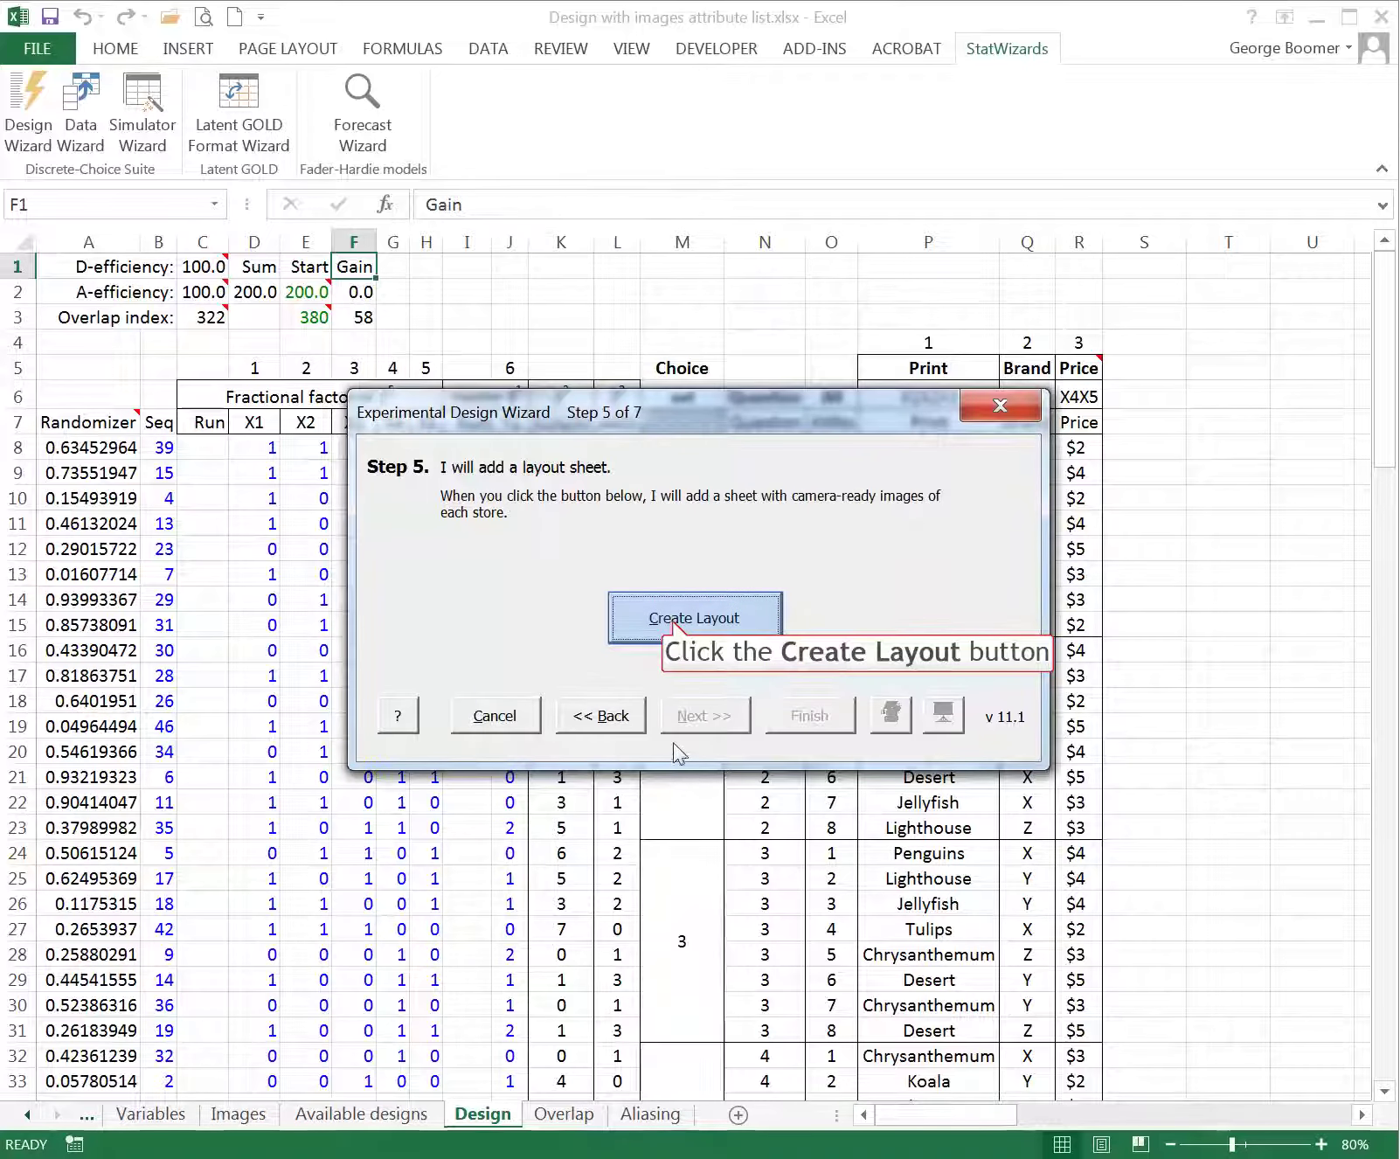
{"action": "left_click", "coordinate": [674, 623]}
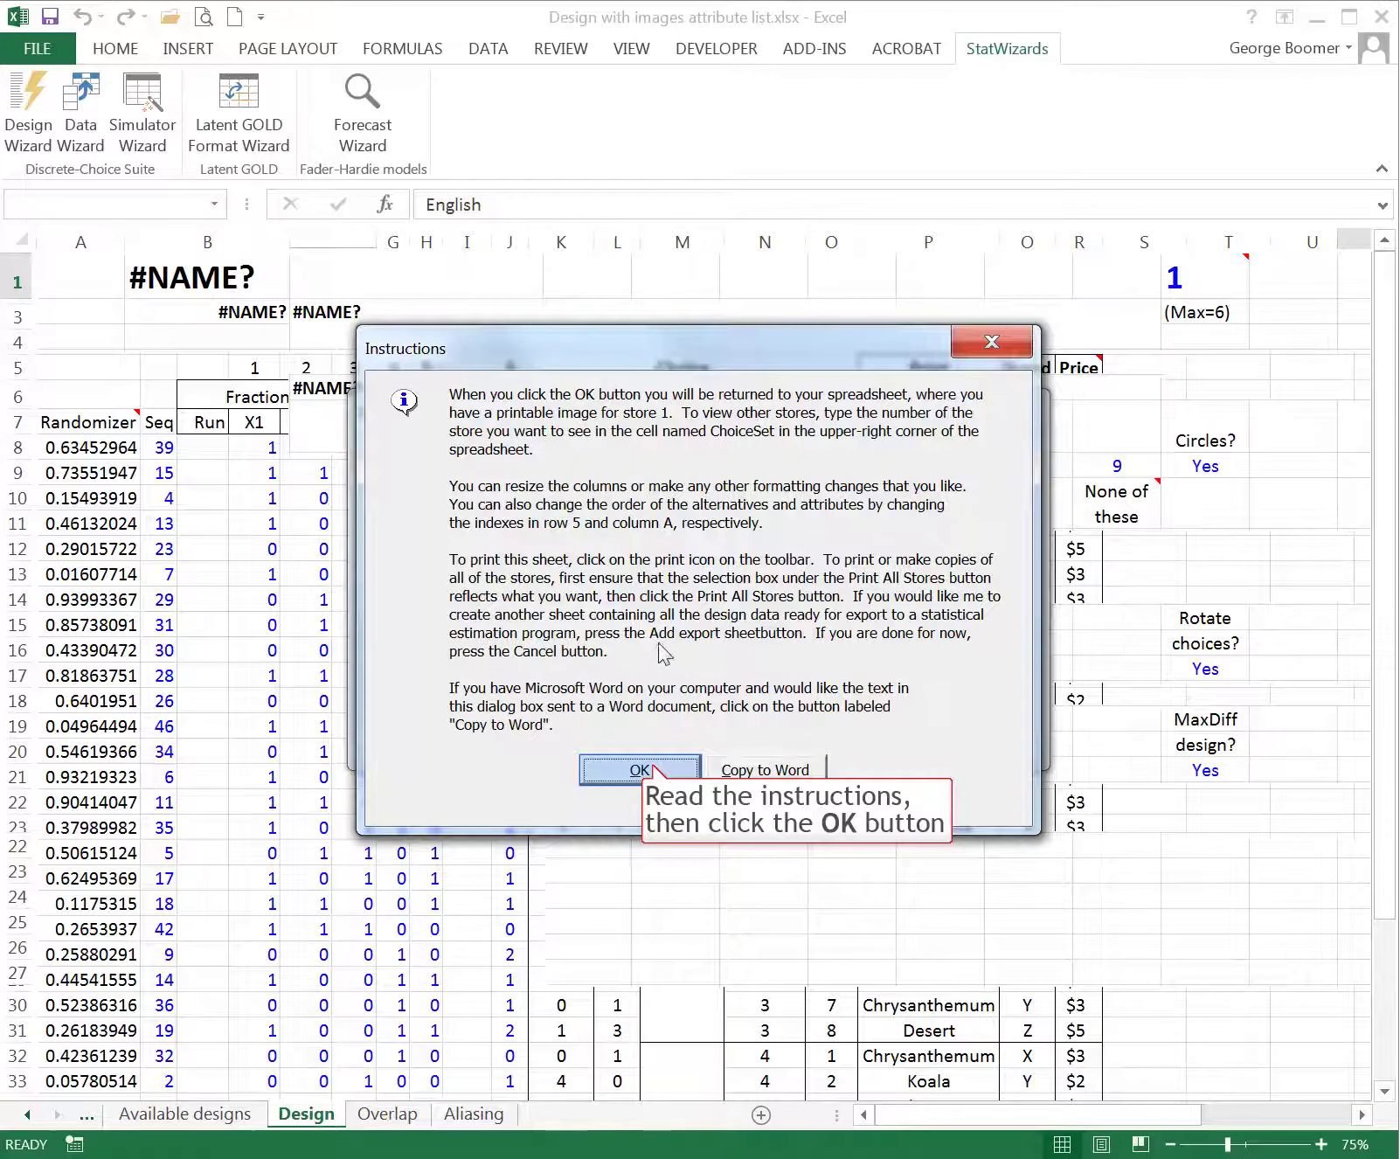
{"action": "left_click", "coordinate": [655, 773]}
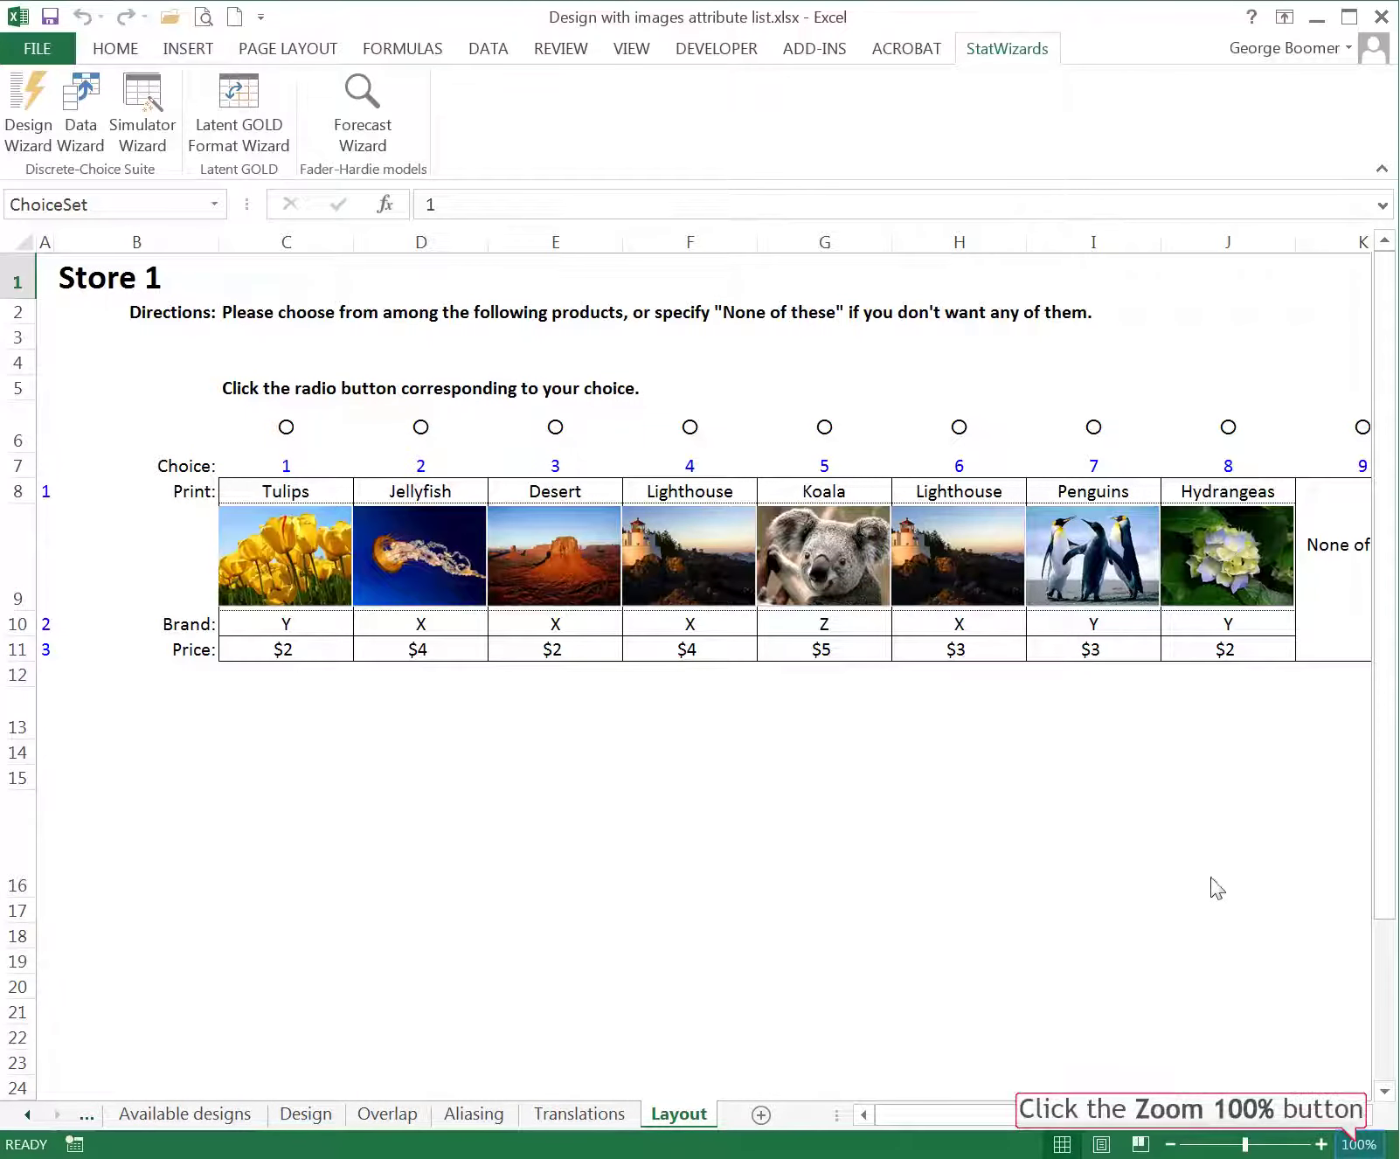
- Set the Layout sheet's magnification to 75%
{"action": "left_click", "coordinate": [1360, 1146]}
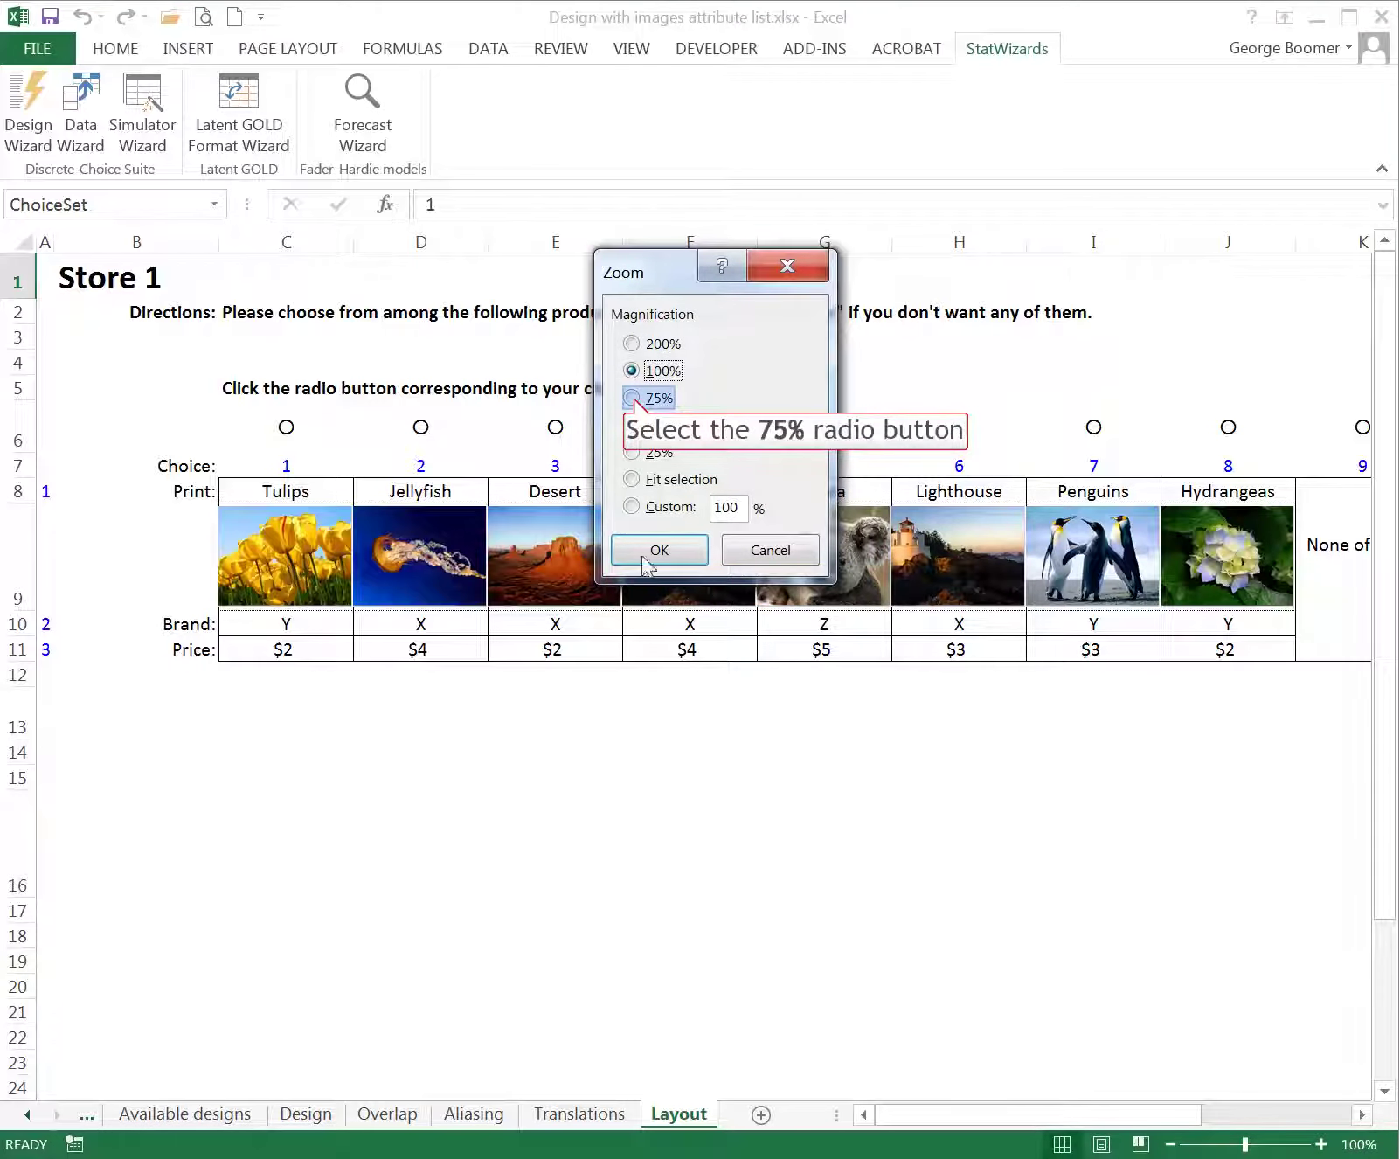
{"action": "left_click", "coordinate": [632, 399]}
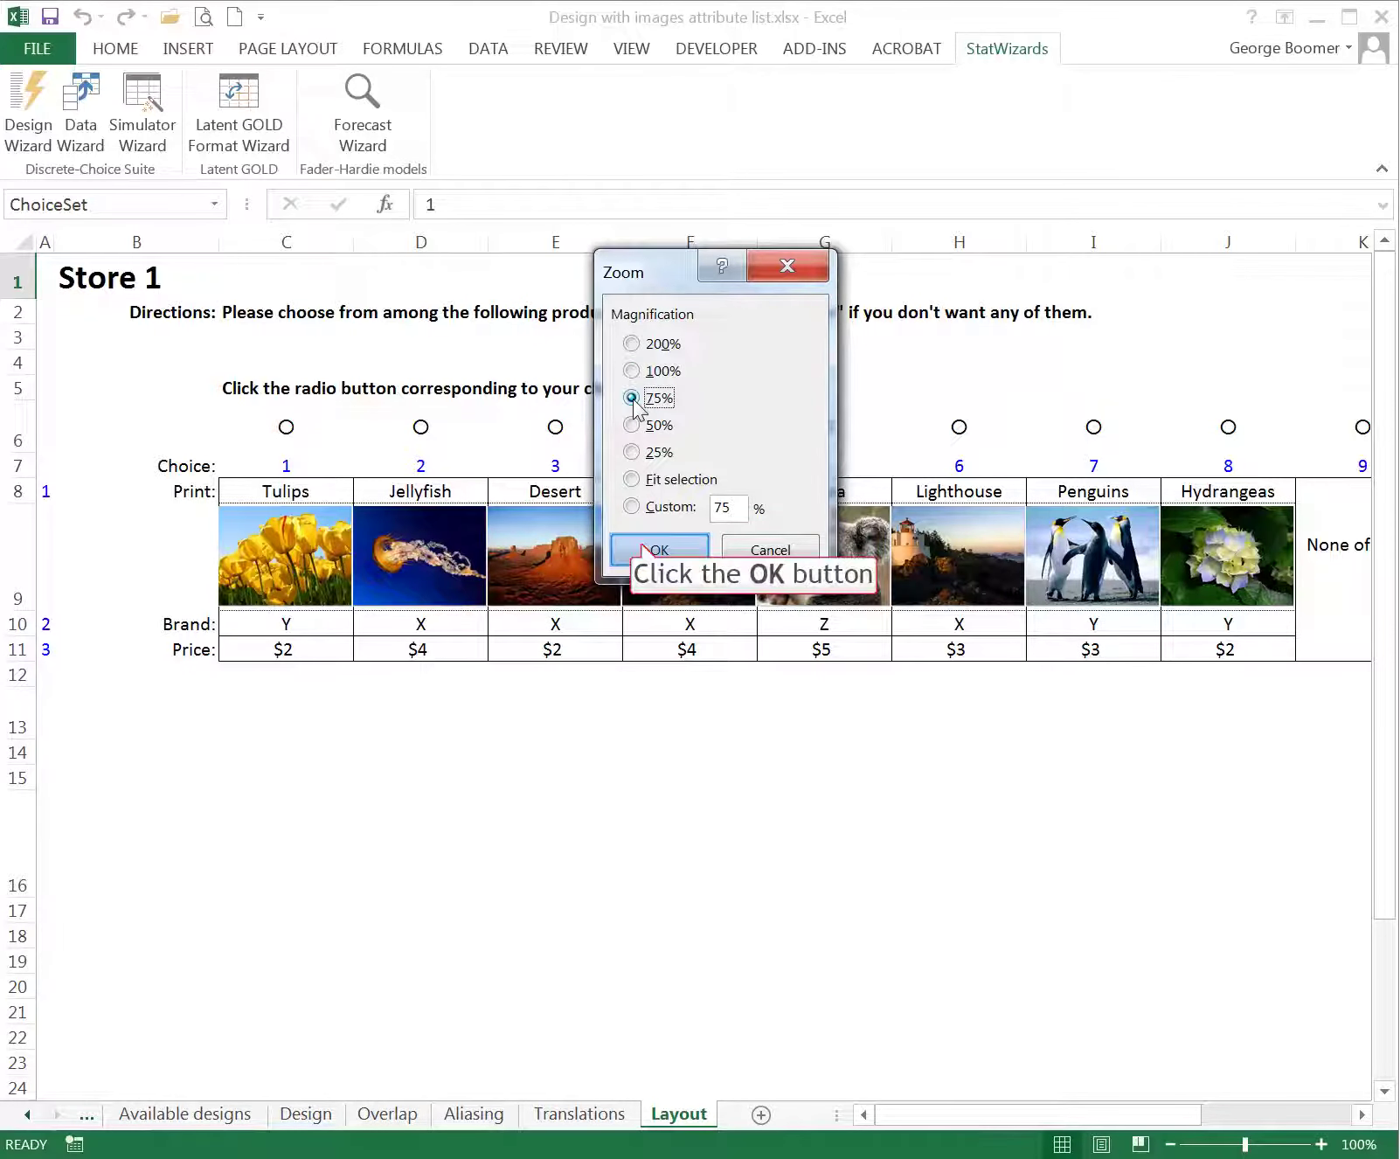
{"action": "left_click", "coordinate": [647, 549]}
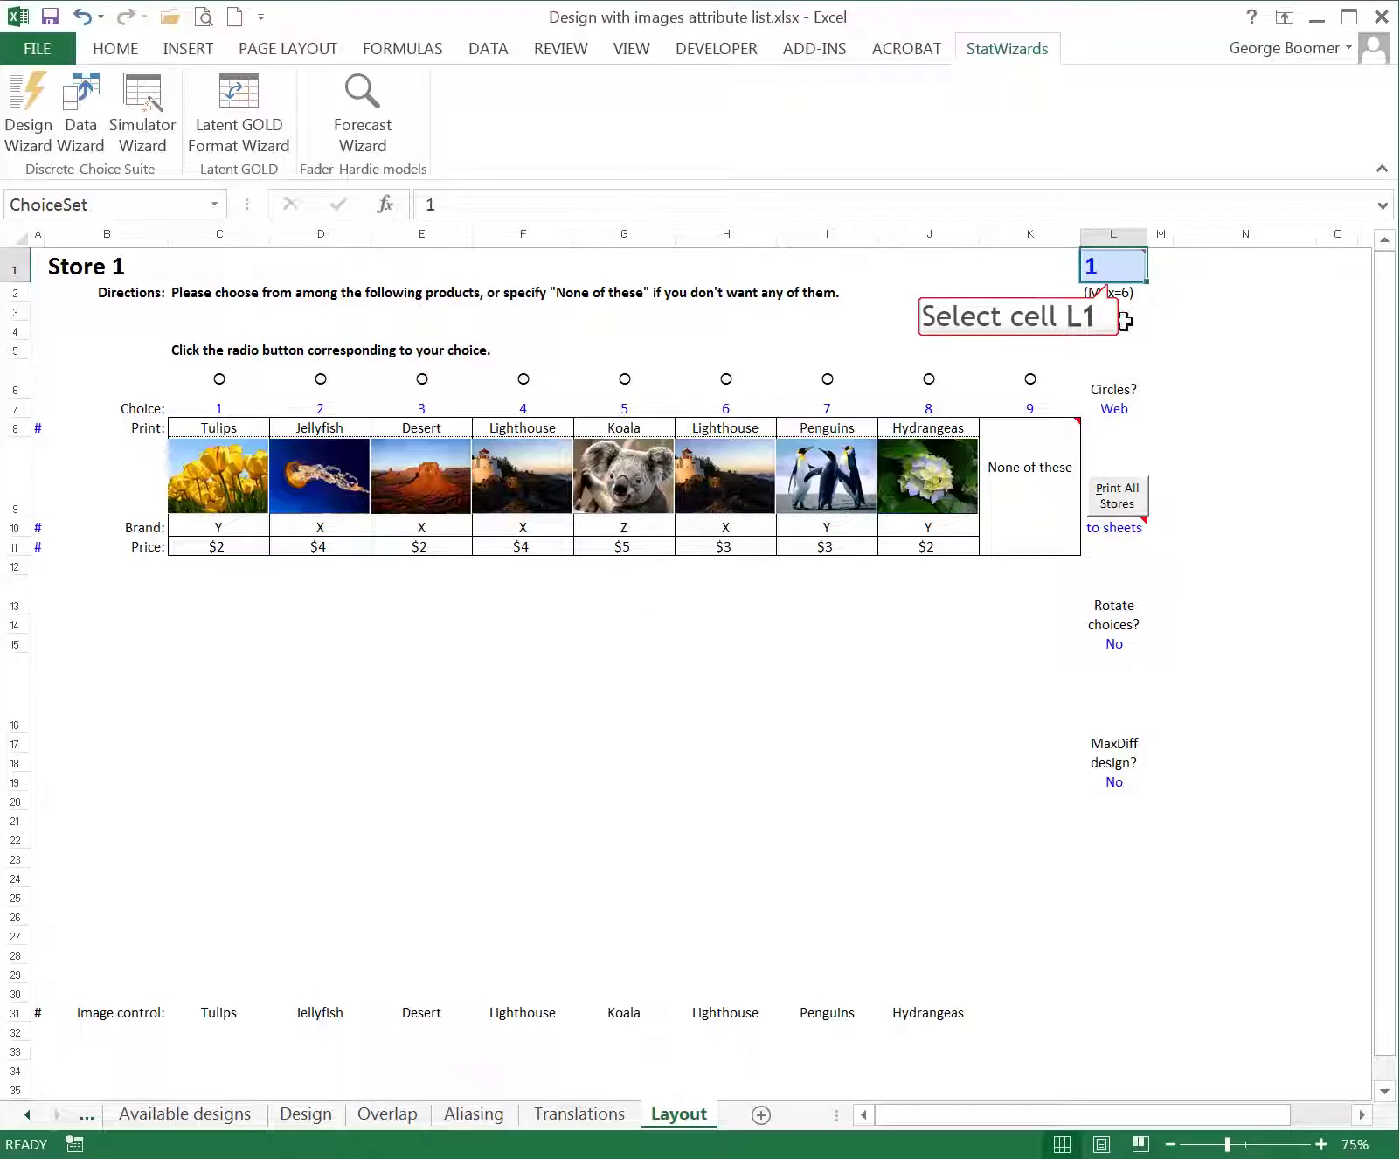
- Display the layouts of stores 2 through 6 one after another by entering each store number in cell L1
{"action": "left_click", "coordinate": [1129, 272]}
{"action": "type", "text": "2"}
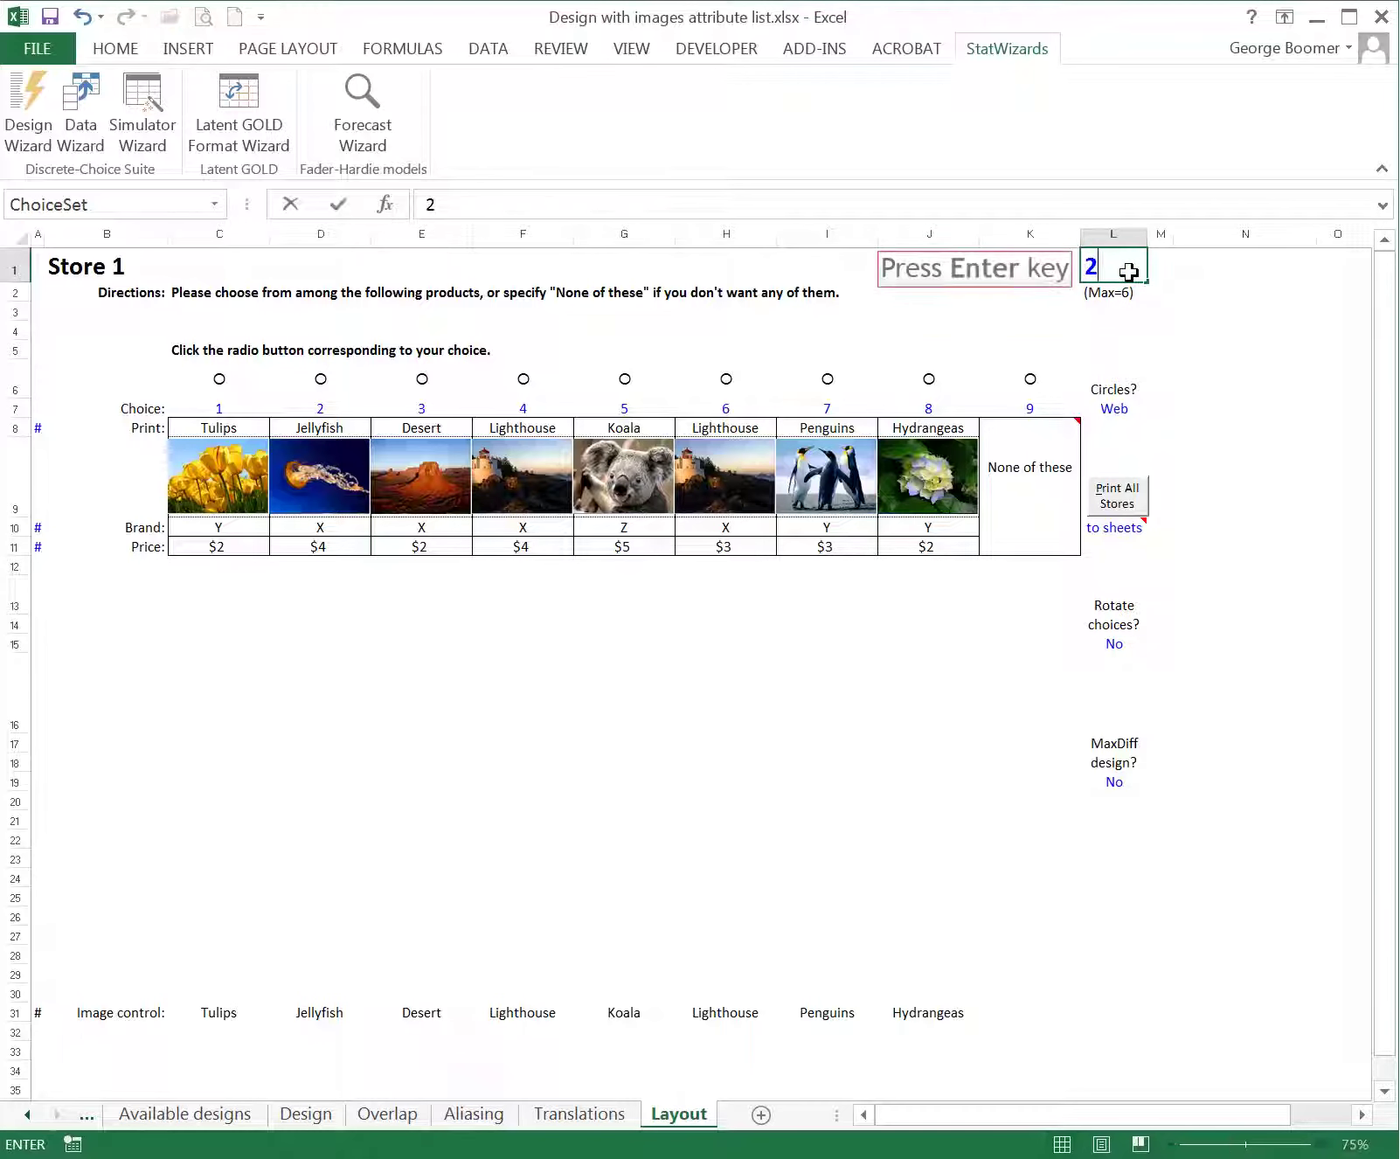
{"action": "key", "text": "Return"}
{"action": "type", "text": "3"}
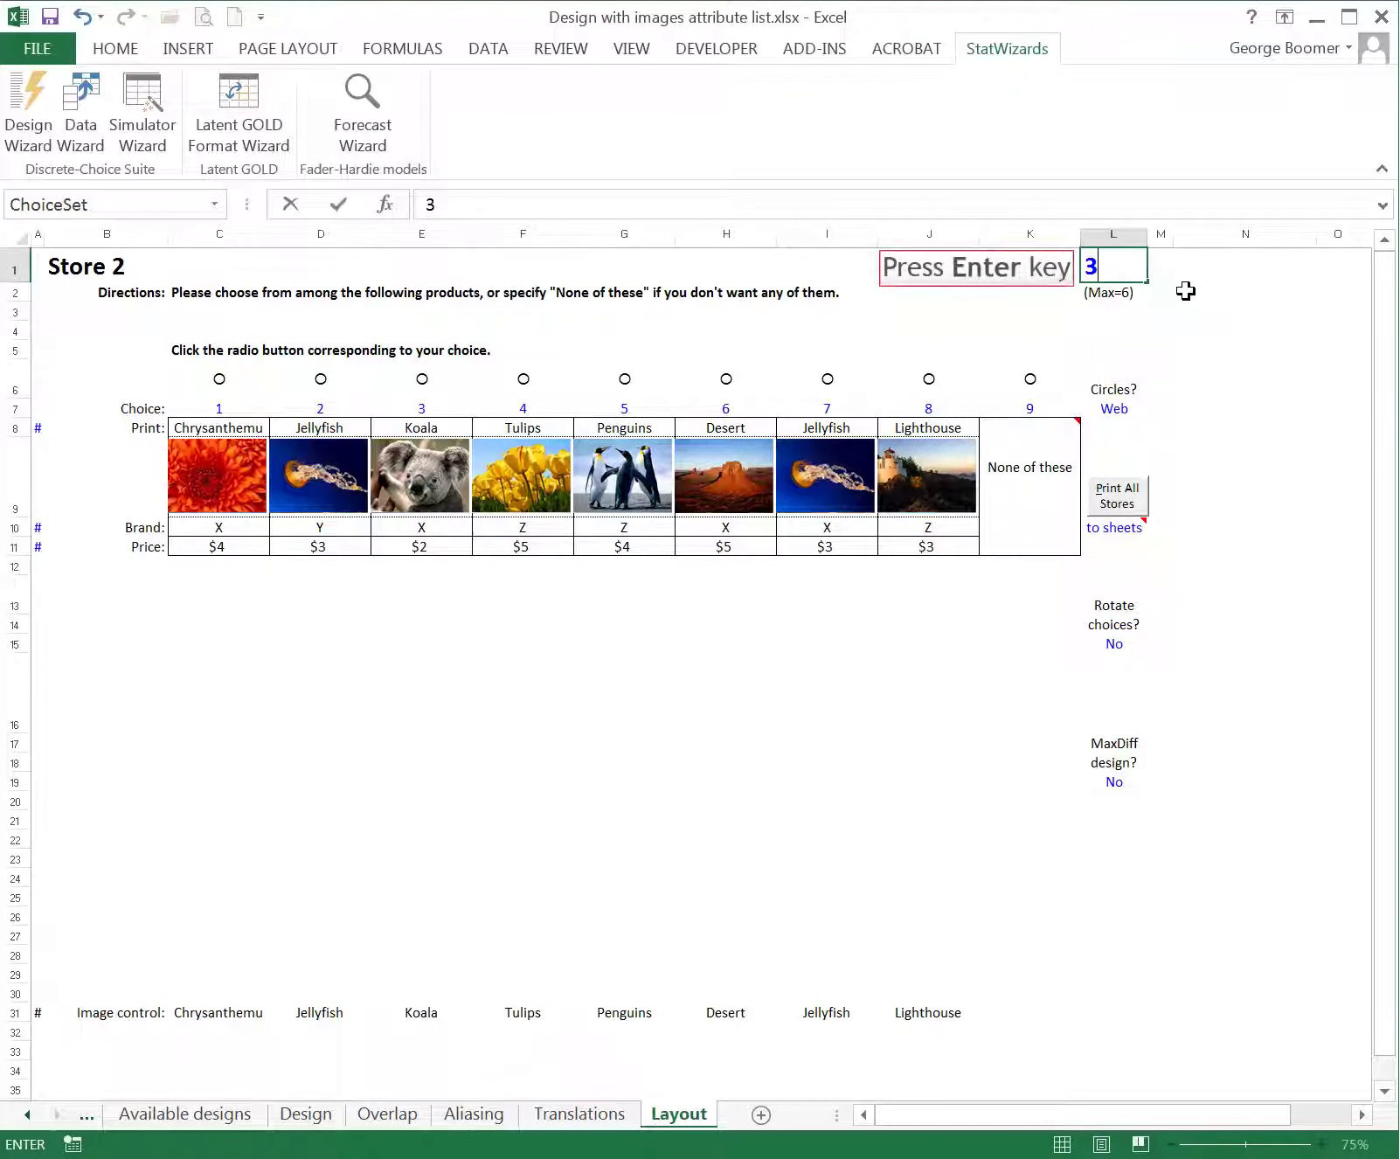
{"action": "key", "text": "Return"}
{"action": "type", "text": "4"}
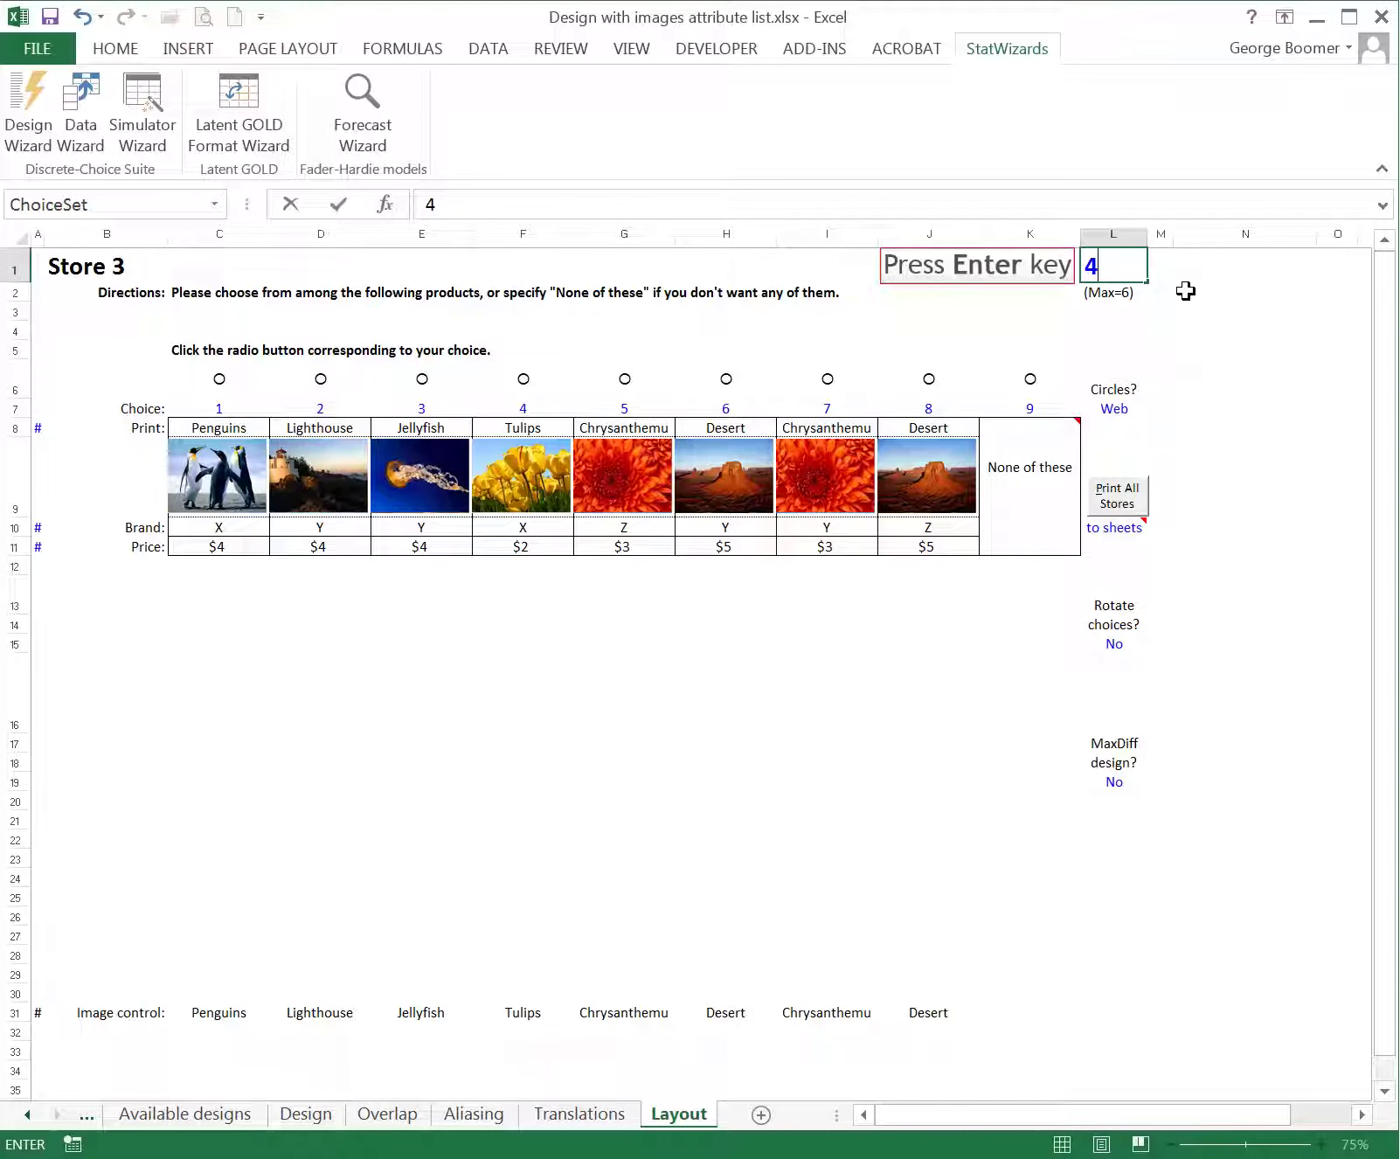
{"action": "key", "text": "Return"}
{"action": "type", "text": "5"}
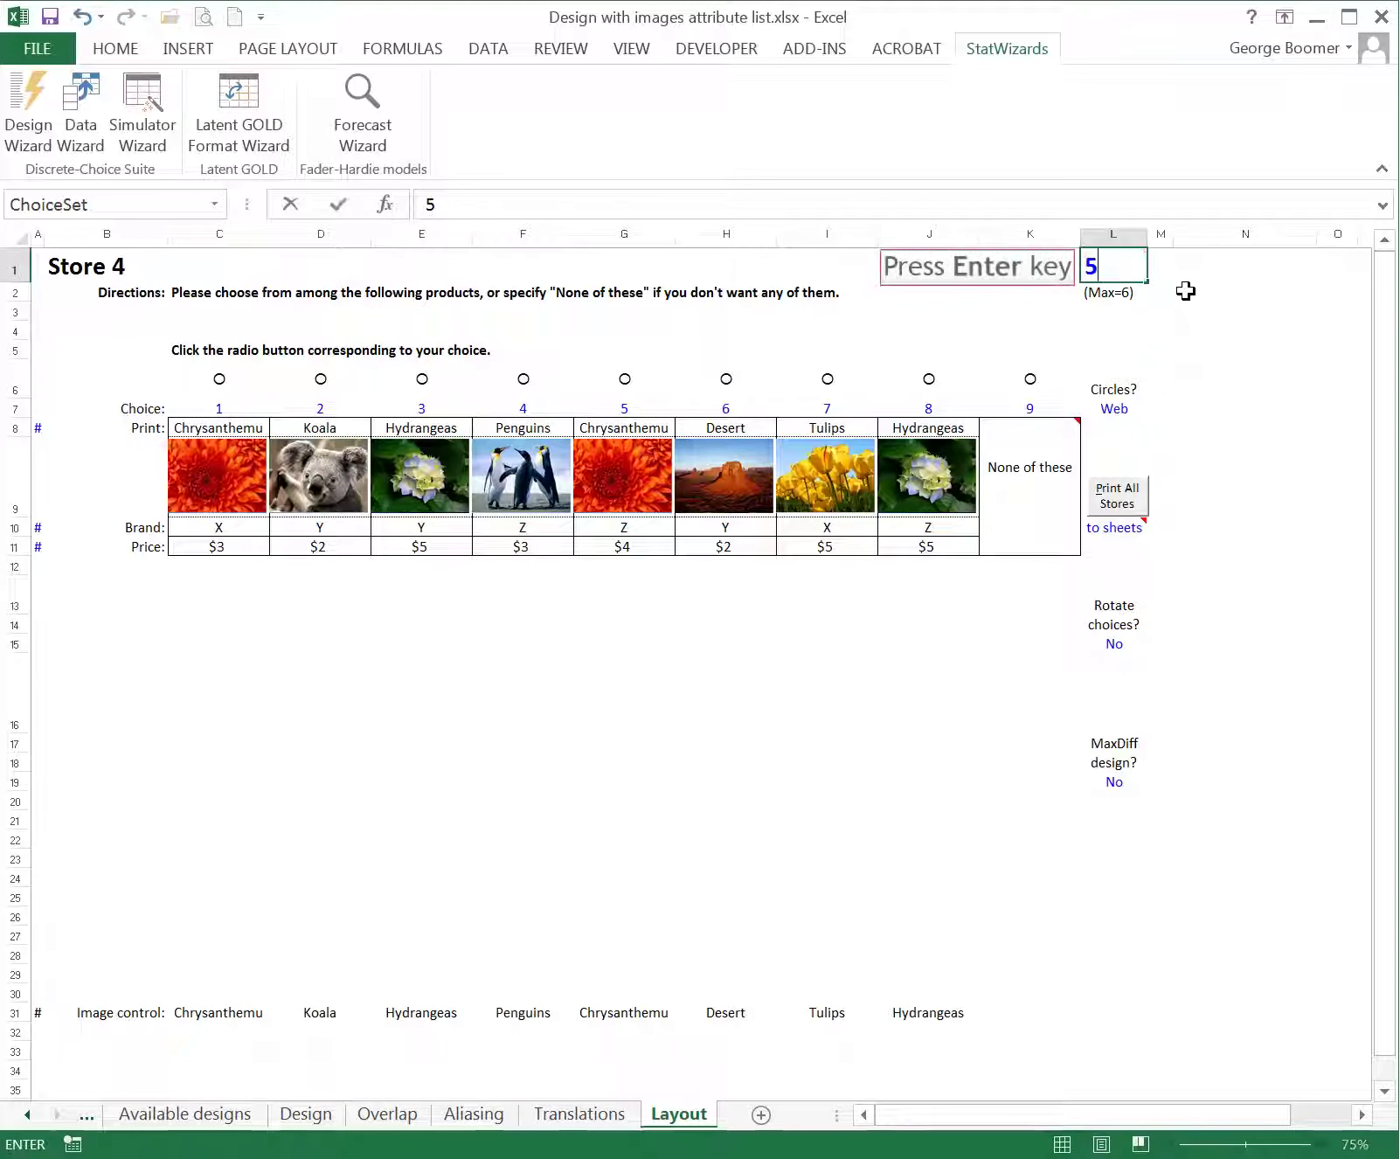
{"action": "key", "text": "Return"}
{"action": "type", "text": "6"}
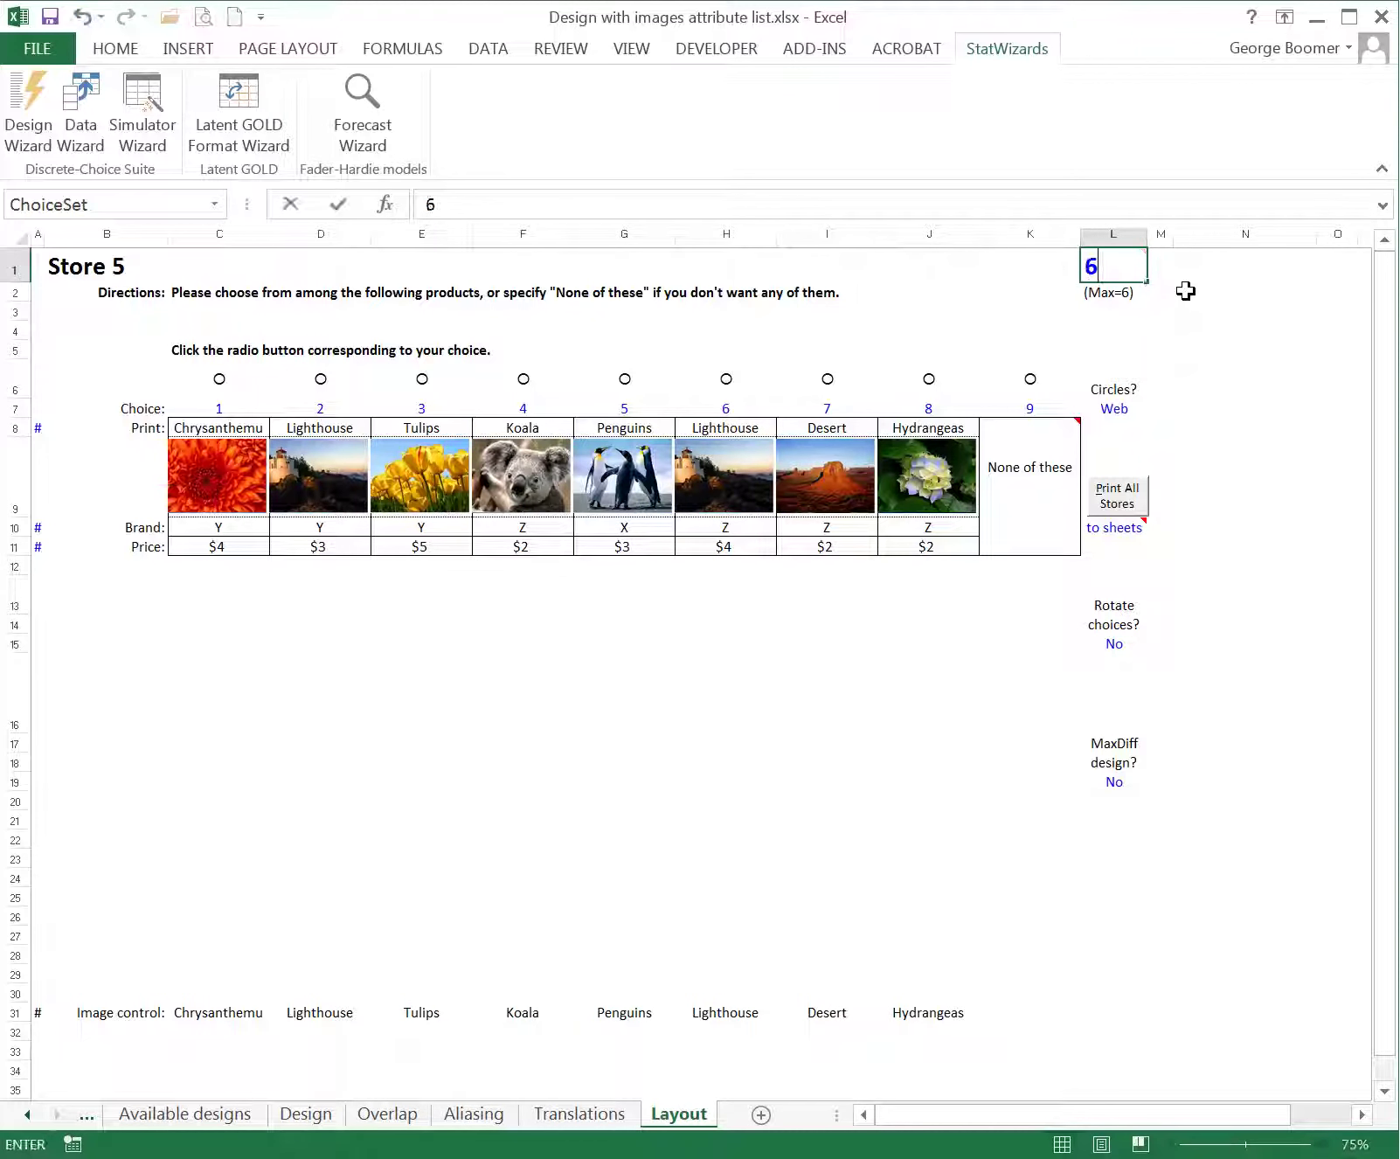
{"action": "key", "text": "Return"}
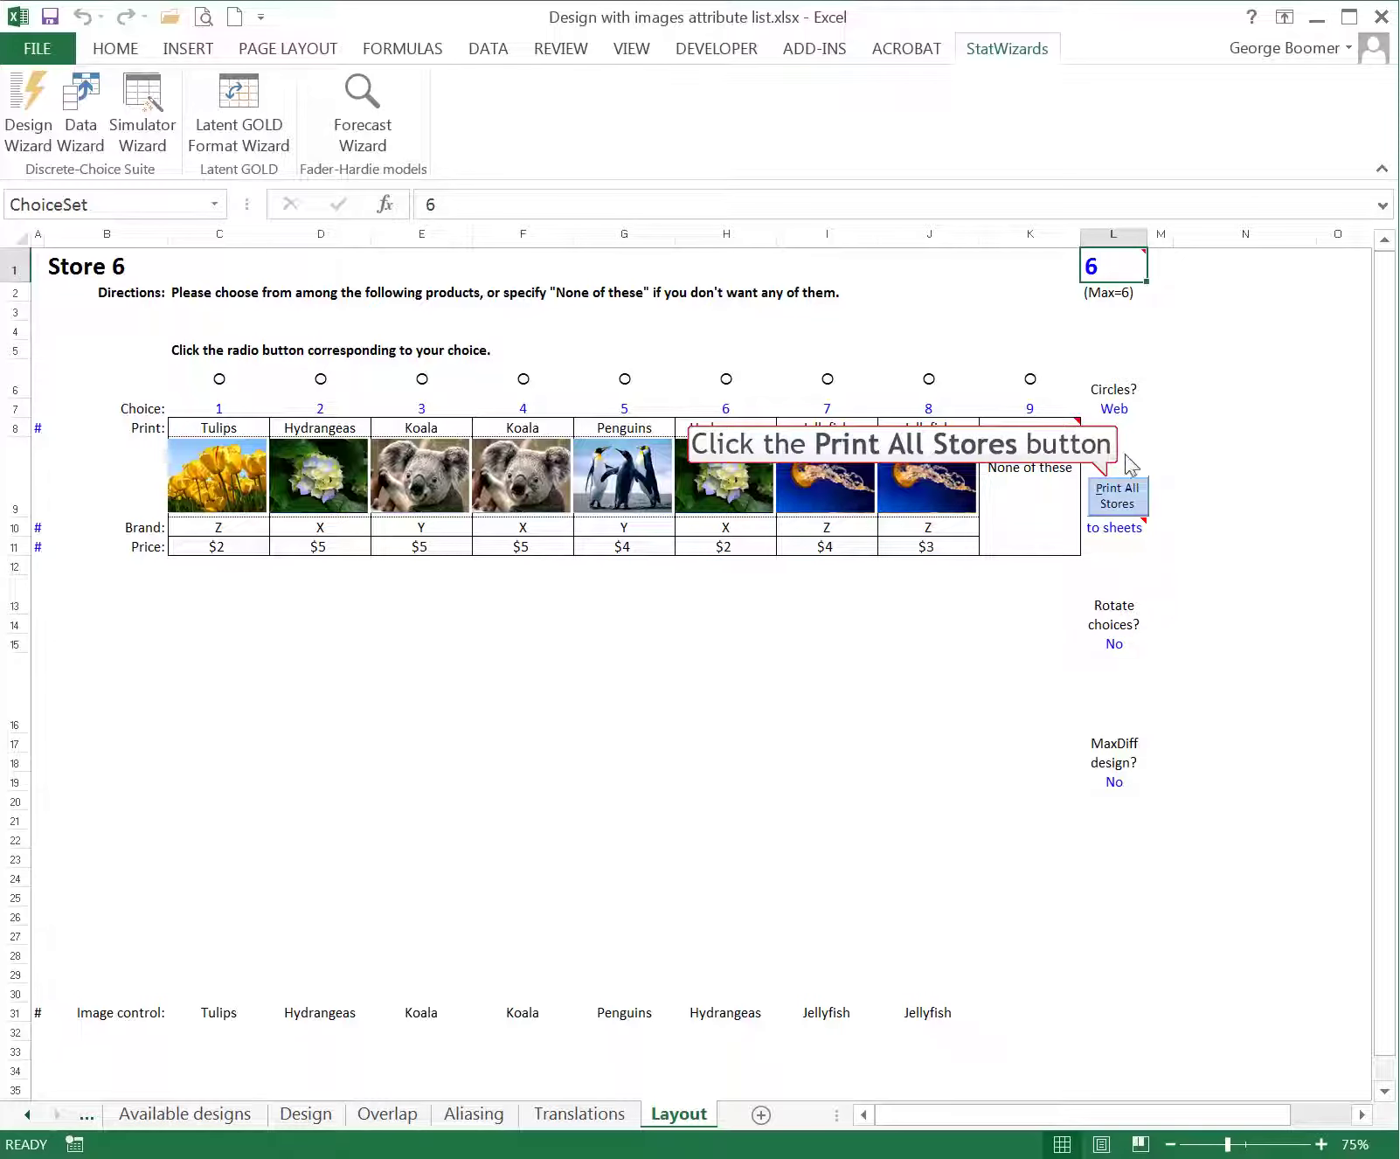
- Print all stores to separate sheets, and review the Store 1, Store 2 and Store 3 sheets before returning to the Layout sheet
{"action": "left_click", "coordinate": [1126, 502]}
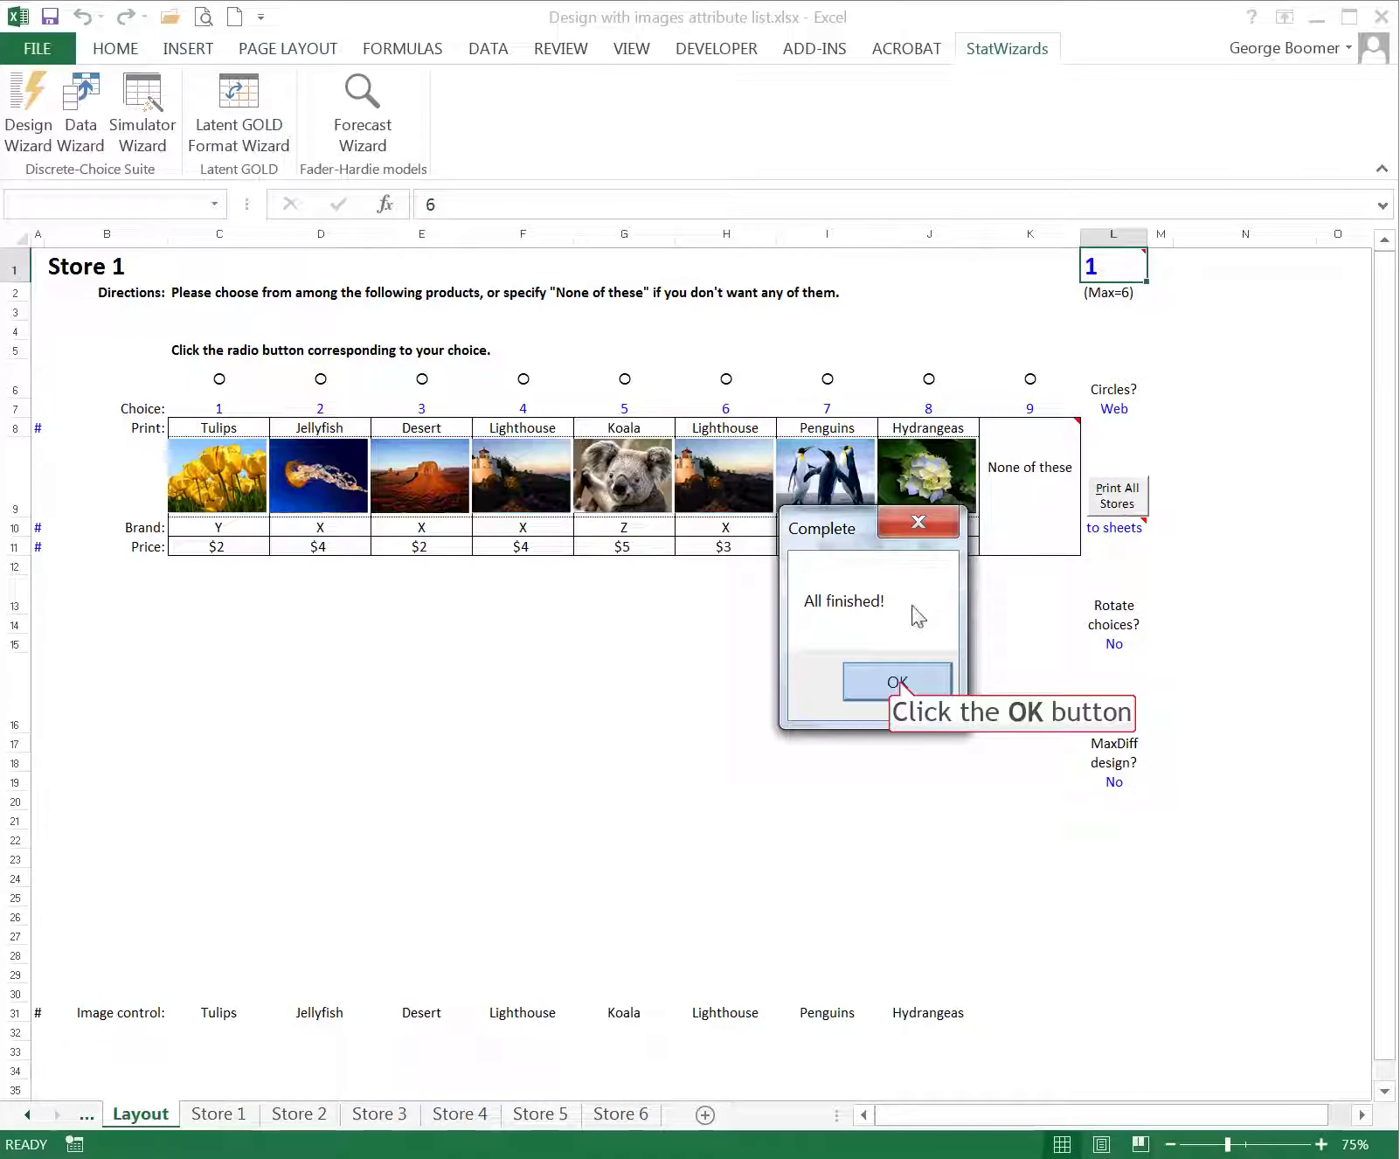
{"action": "left_click", "coordinate": [903, 687]}
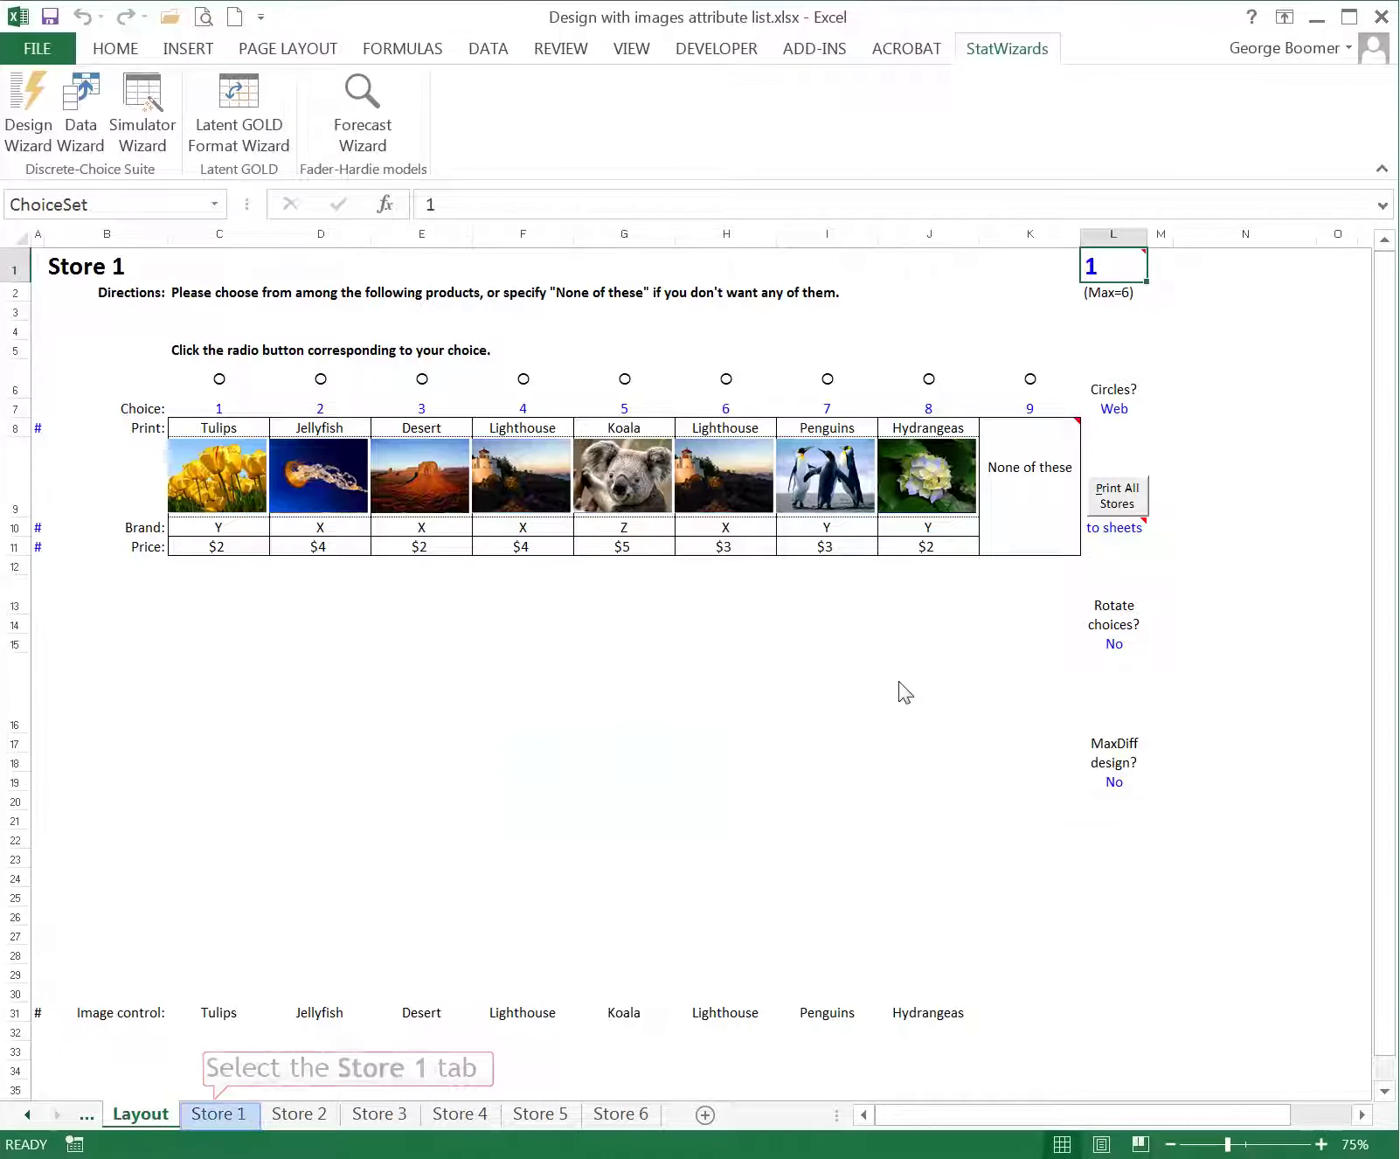
{"action": "left_click", "coordinate": [214, 1115]}
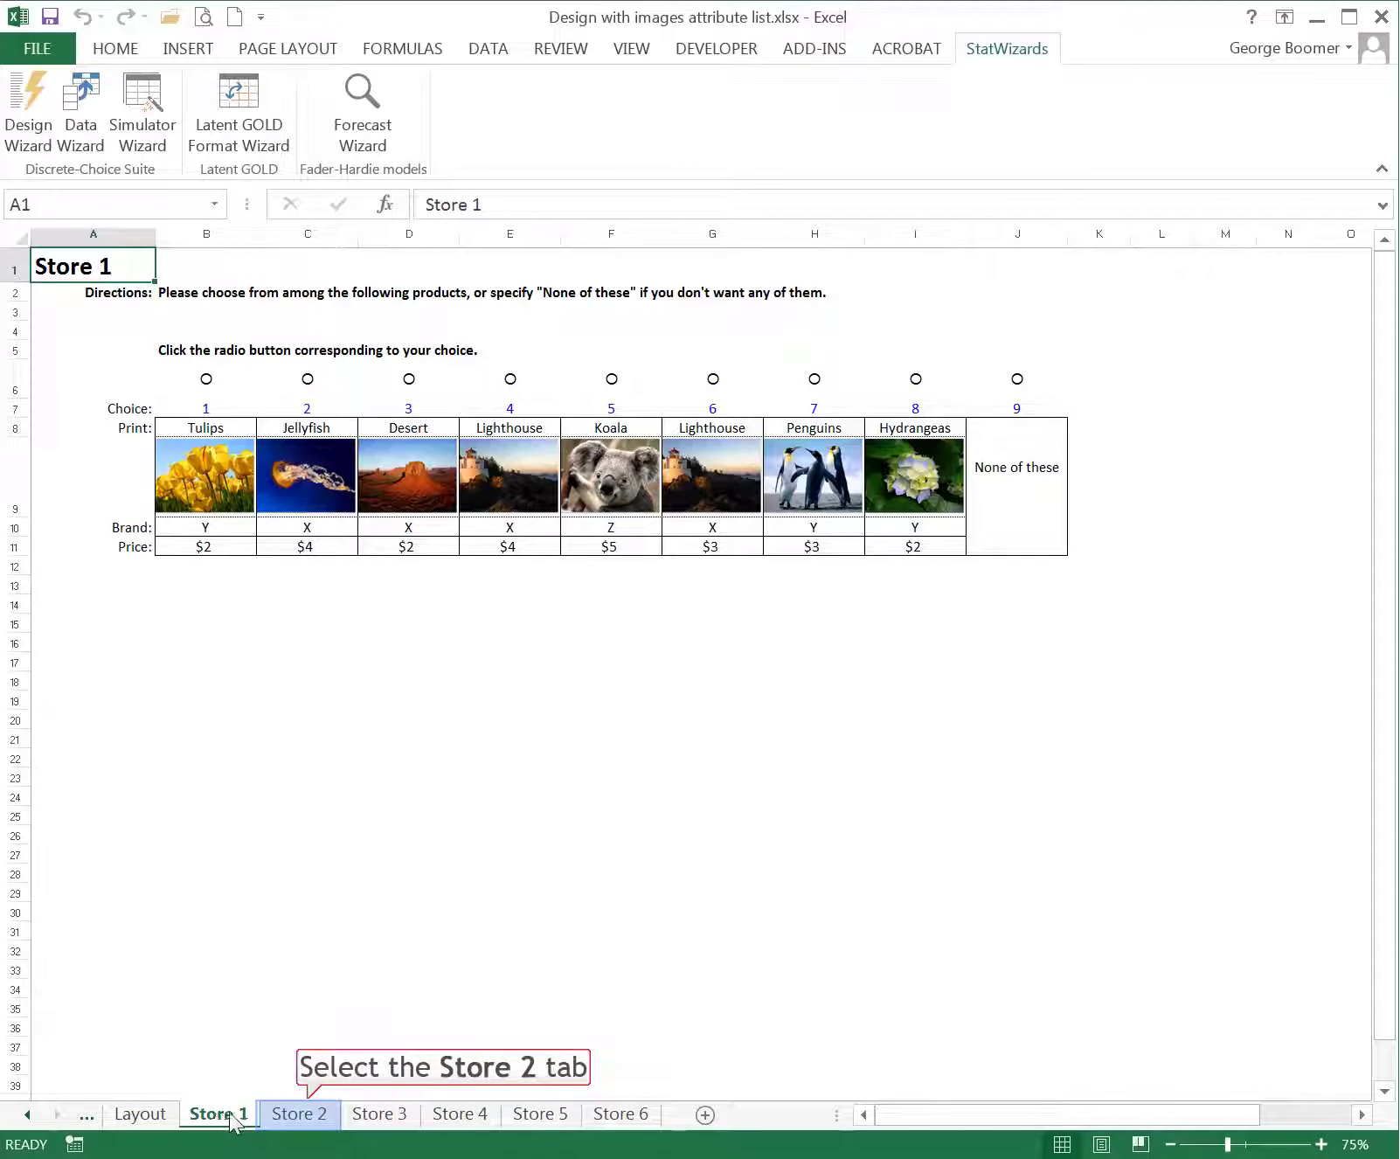
{"action": "left_click", "coordinate": [300, 1114]}
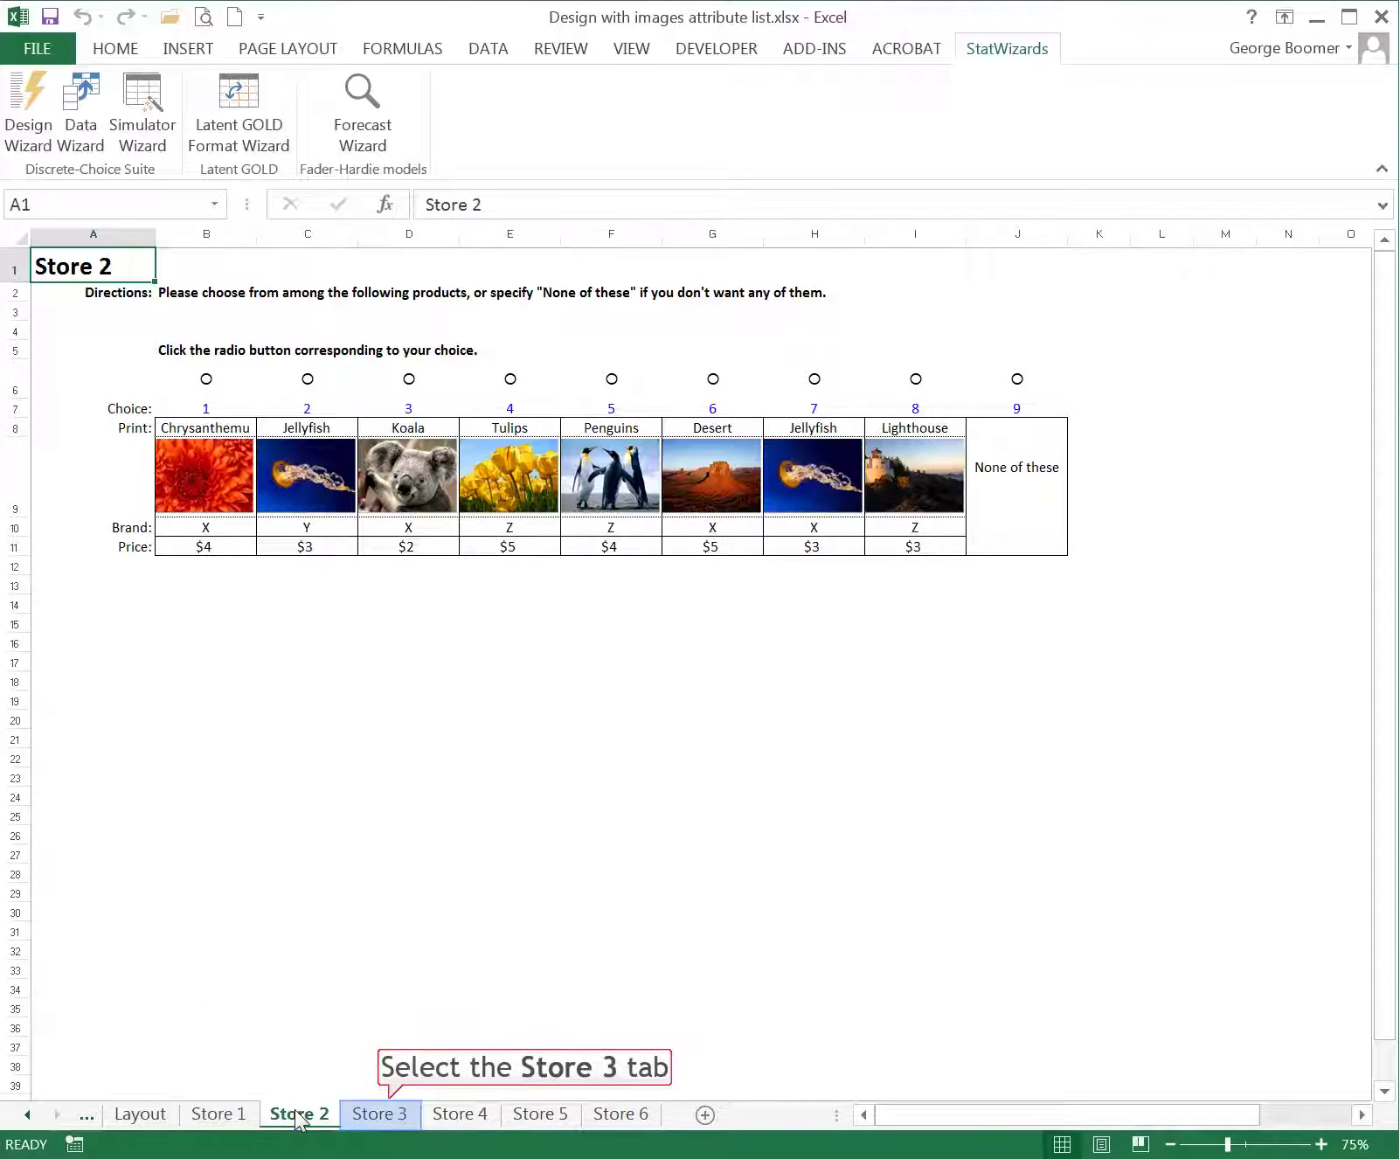
{"action": "left_click", "coordinate": [361, 1119]}
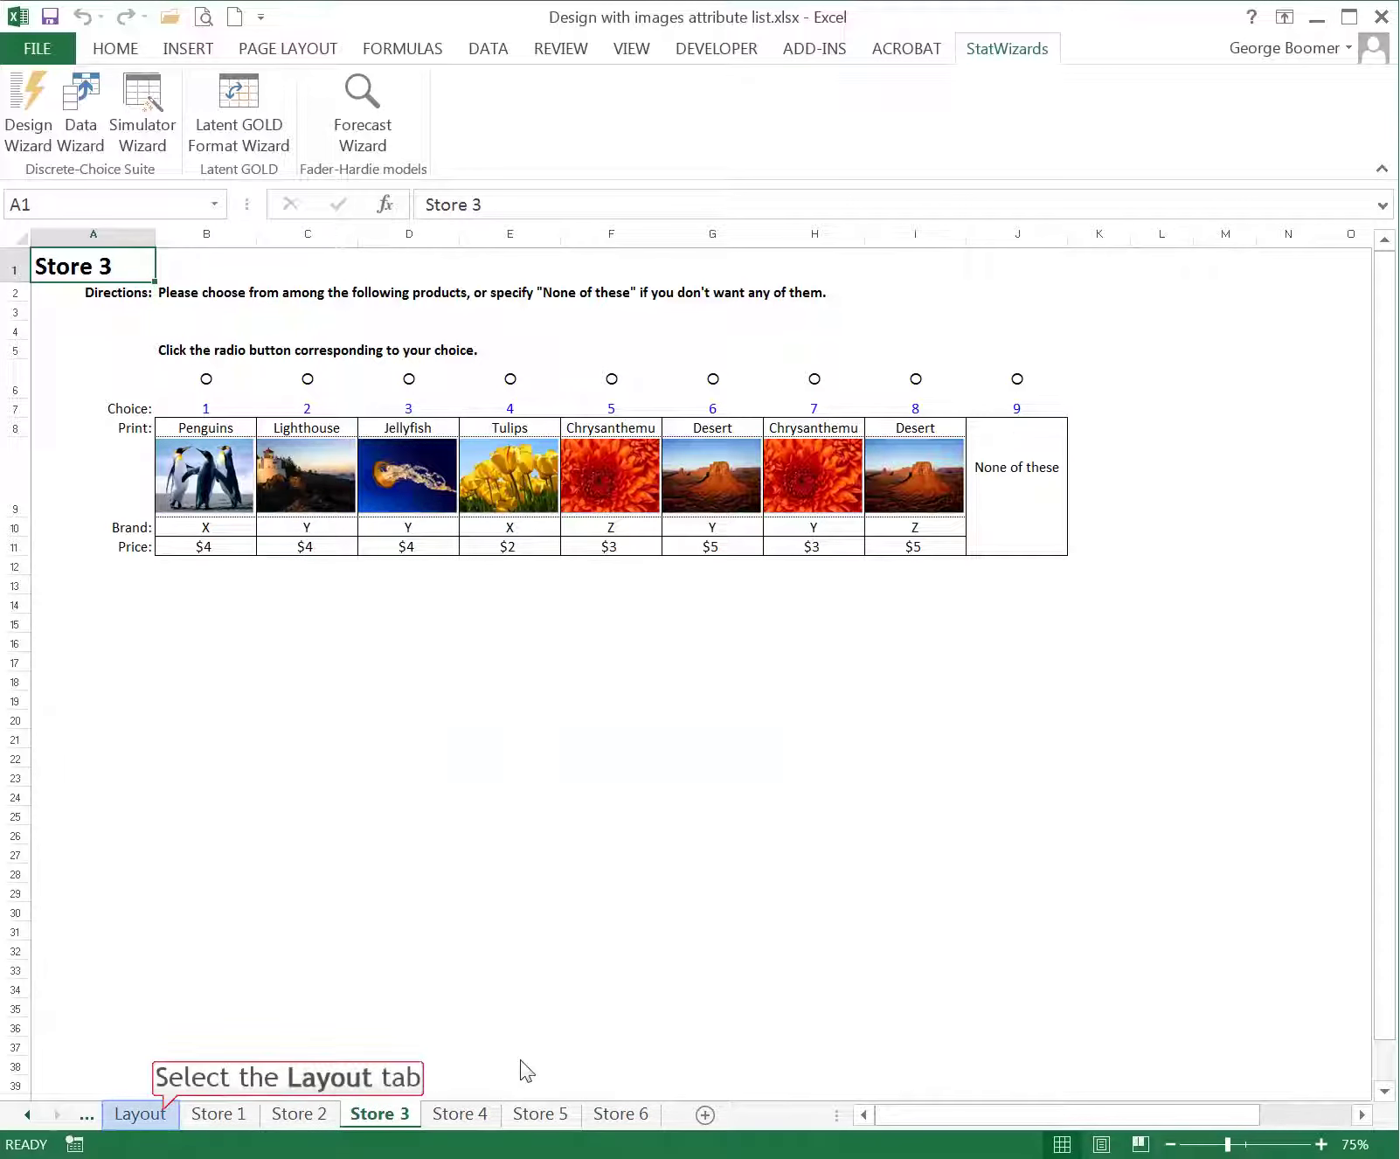
{"action": "left_click", "coordinate": [166, 1117]}
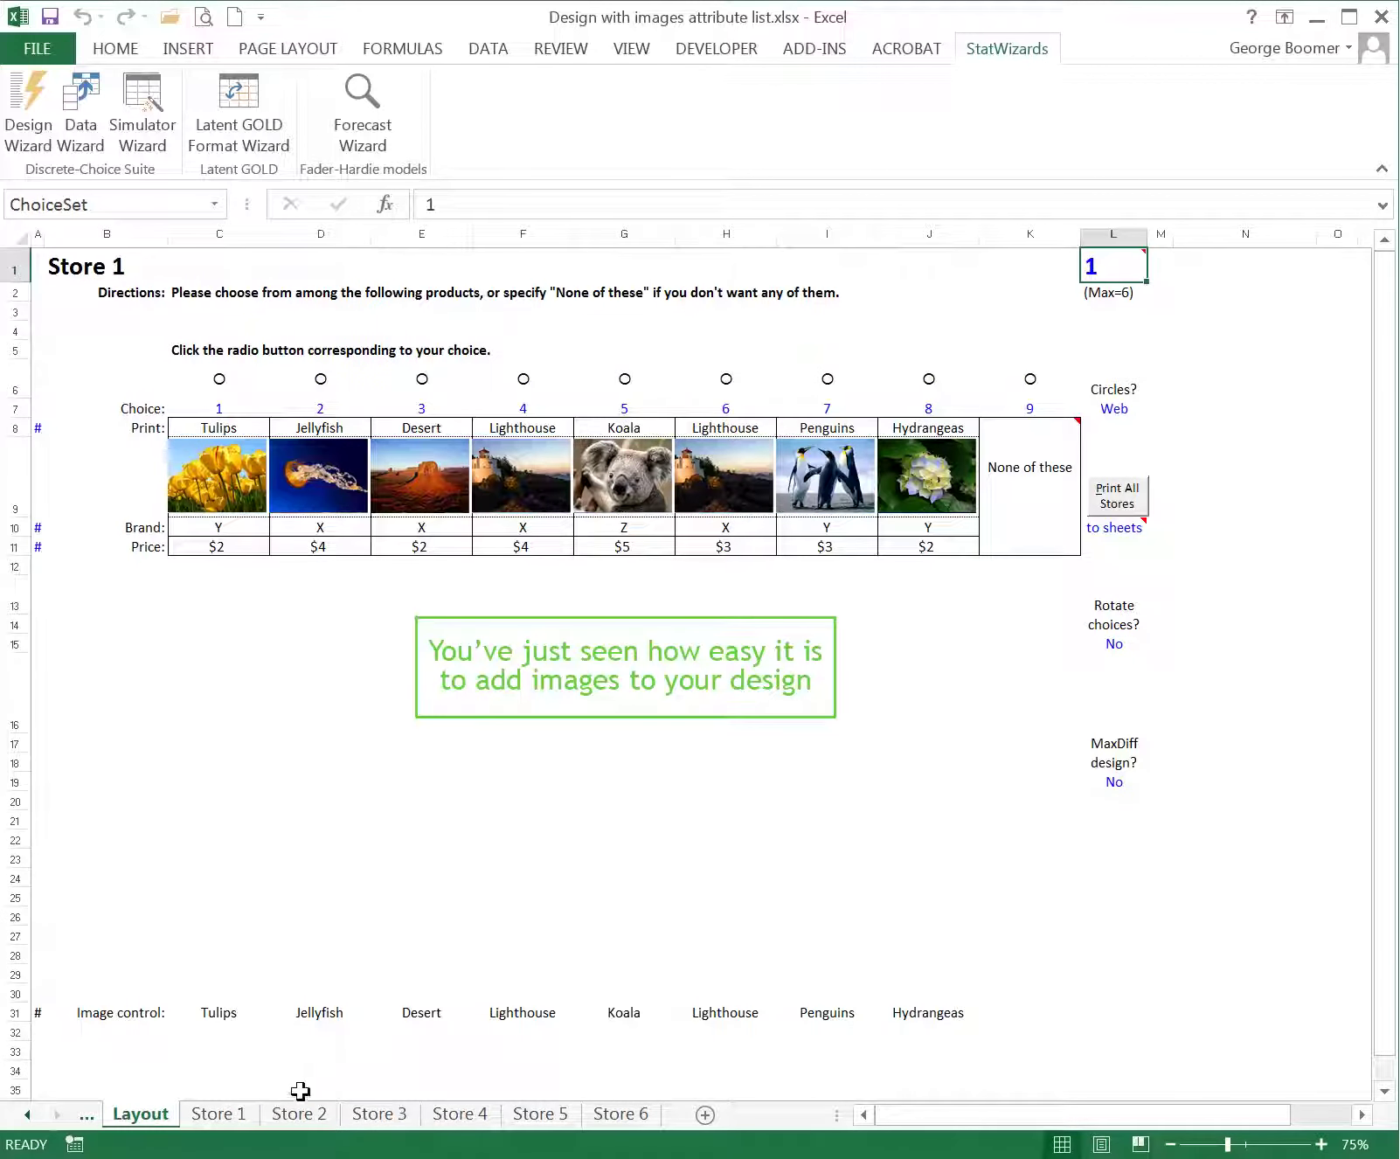